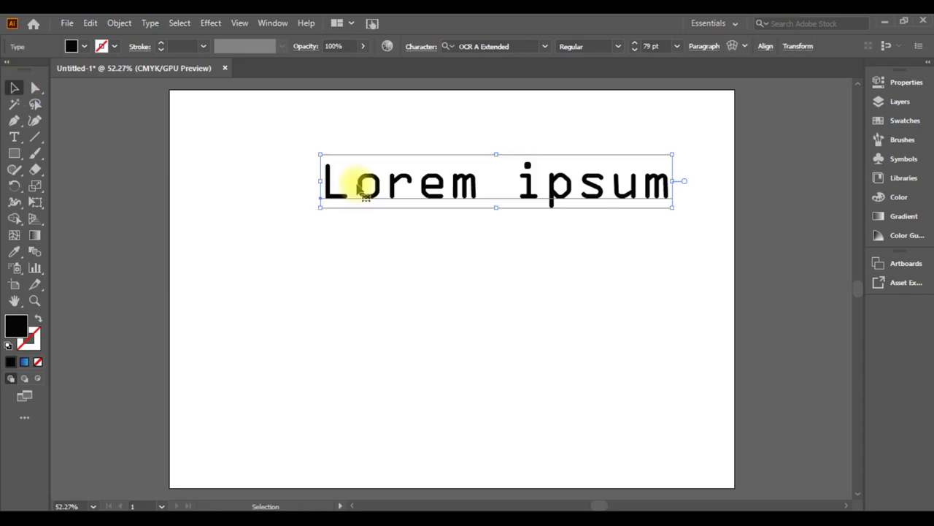
Replace the sample text with a letter A, enlarge it and centre it on the artboard.
key(ctrl+a)
text(A)
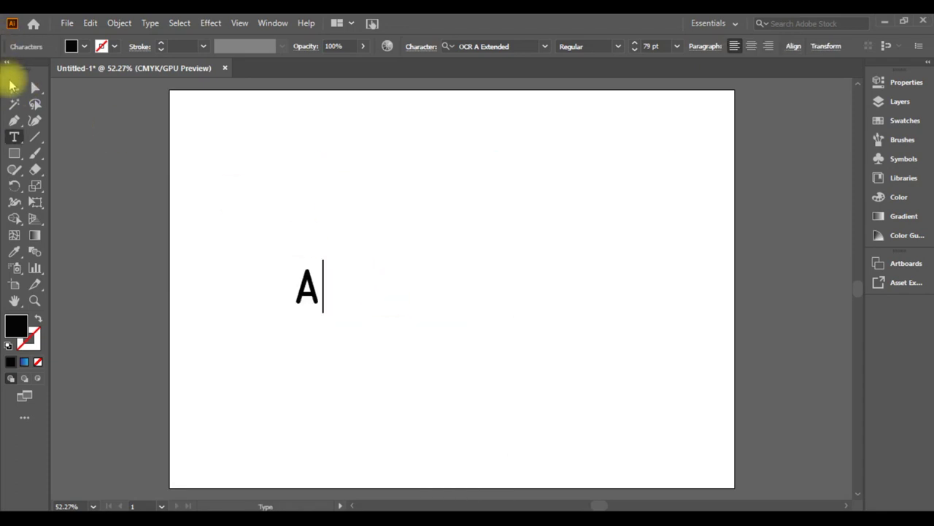
click(15, 88)
mouse_move(329, 260)
mouse_down()
mouse_move(562, 153)
mouse_move(494, 94)
mouse_up()
drag(421, 205, 484, 267)
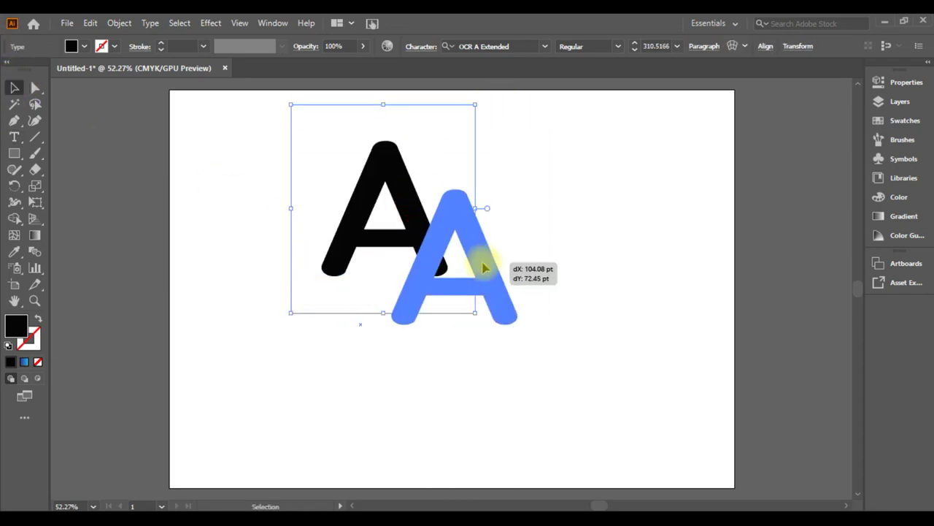
Preview fonts on the A, trying Palace Script MT and Britannic Bold.
click(538, 46)
click(560, 178)
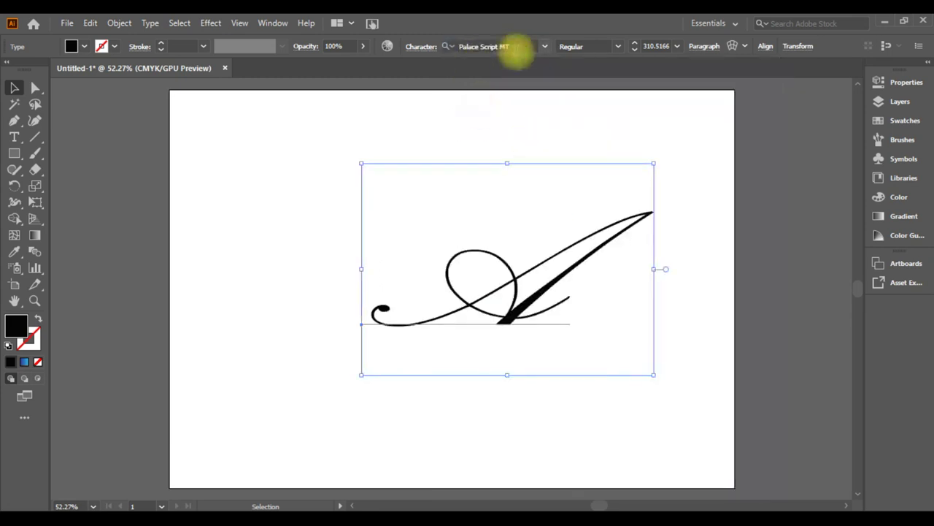
key(Down)
key(Down)
key(Down)
key(Down)
key(Down)
key(Down)
key(Down)
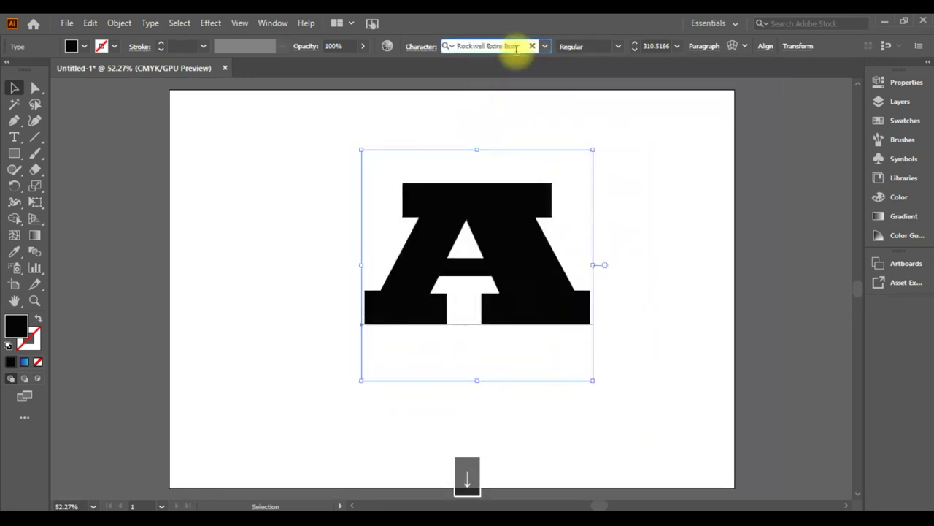
key(Down)
key(Down)
key(Down)
key(Down)
key(Down)
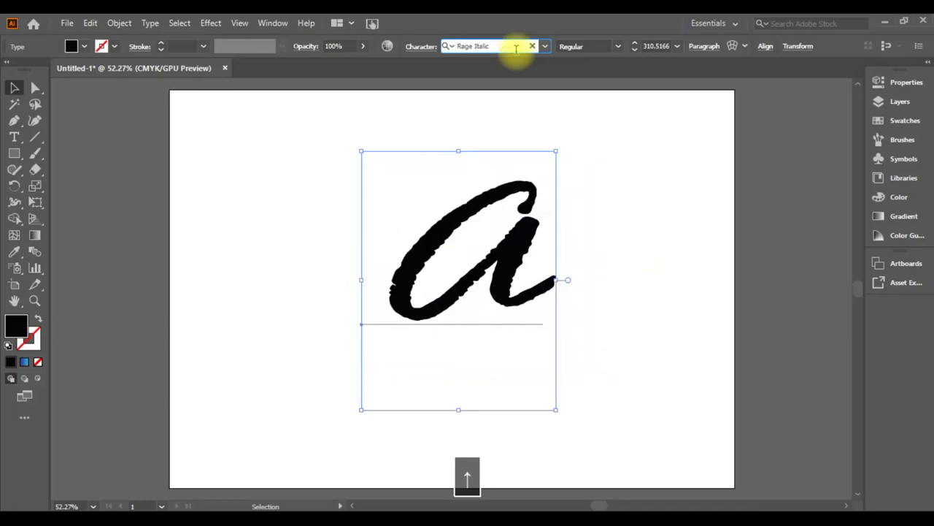
click(549, 49)
scroll(618, 314, down, 5)
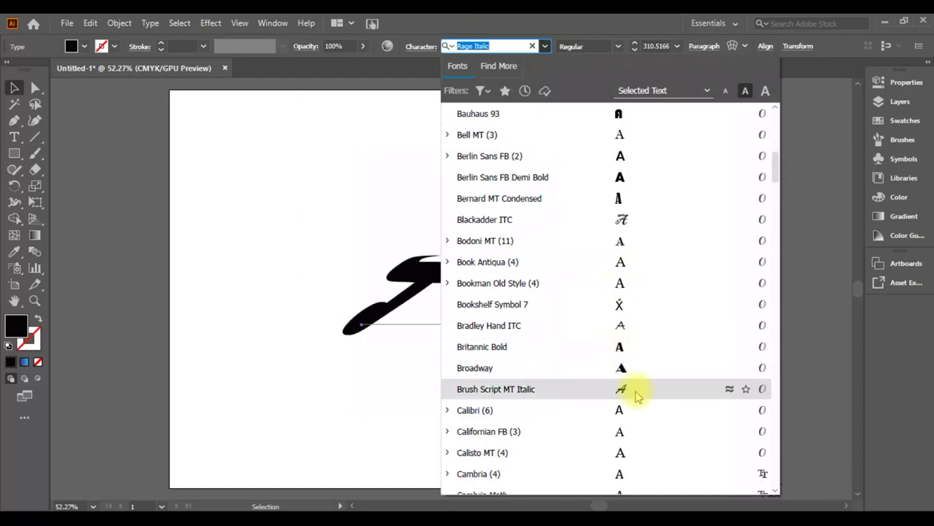
click(619, 348)
Set the A in Franklin Gothic Demi.
click(545, 46)
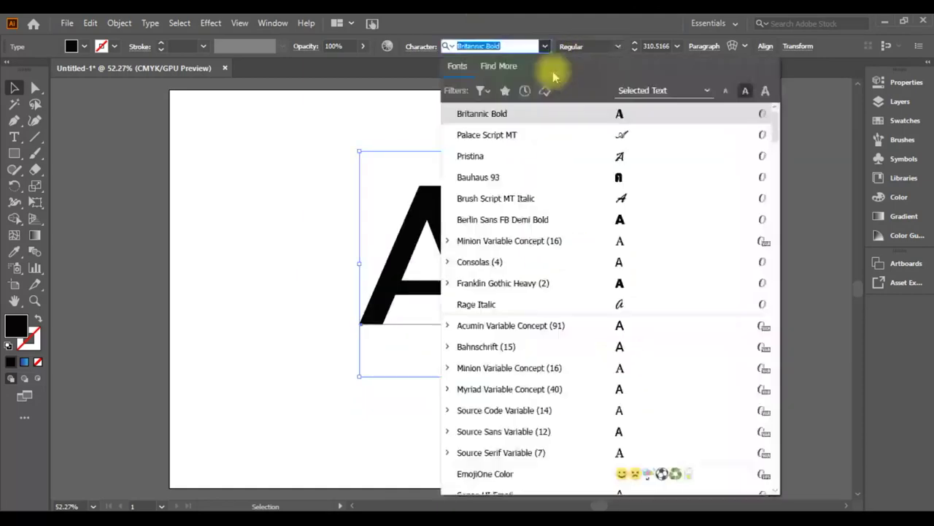
scroll(619, 382, down, 5)
scroll(613, 357, down, 5)
scroll(628, 356, down, 4)
scroll(642, 344, down, 3)
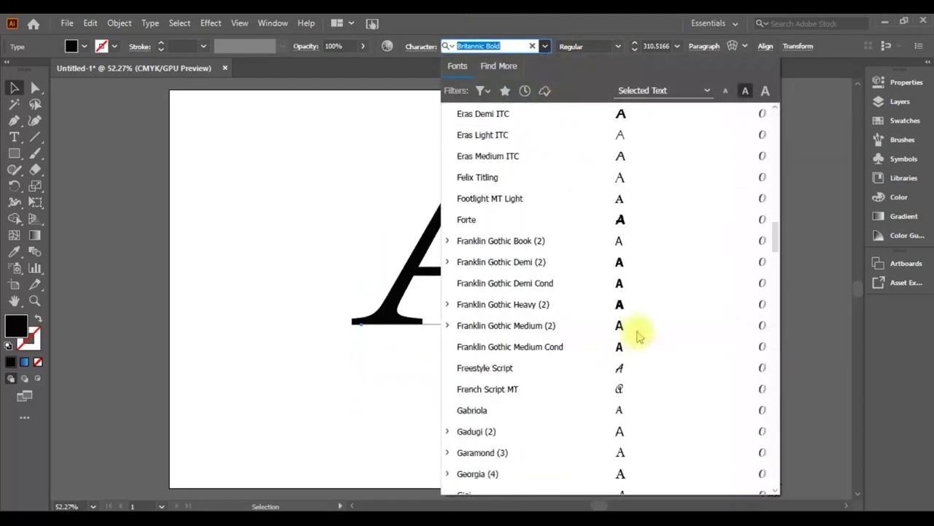
click(619, 261)
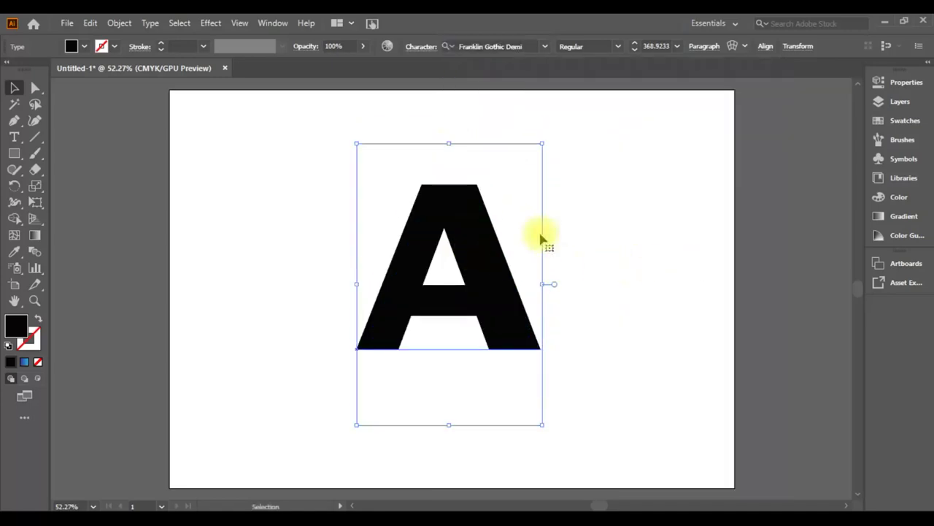
click(122, 23)
Expand the A text into outlined shapes.
click(203, 179)
click(520, 285)
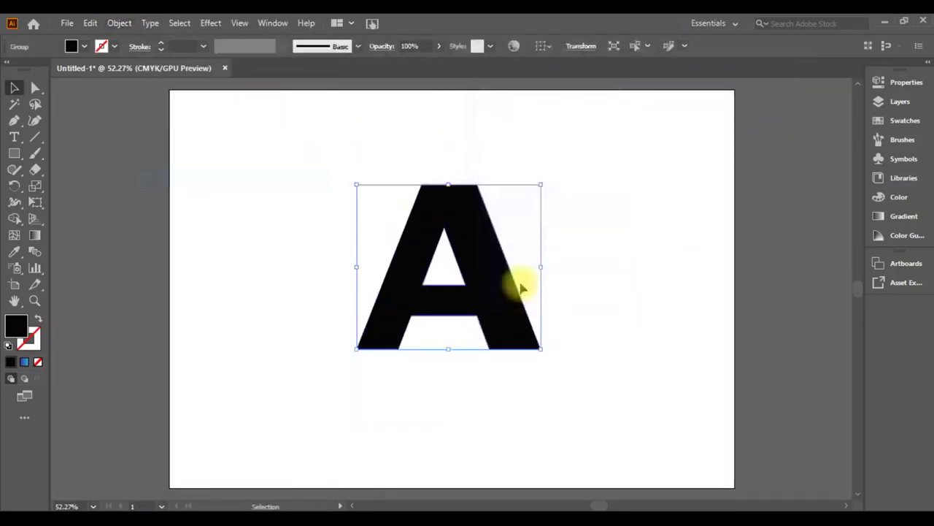
click(476, 283)
click(135, 193)
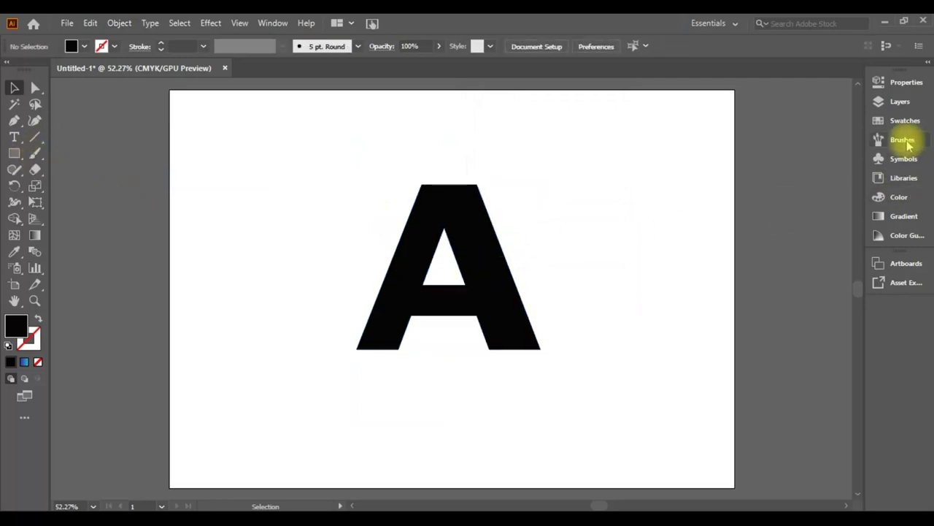
Browse the Artistic Textures and Charts symbol libraries, then close them.
click(904, 158)
click(612, 226)
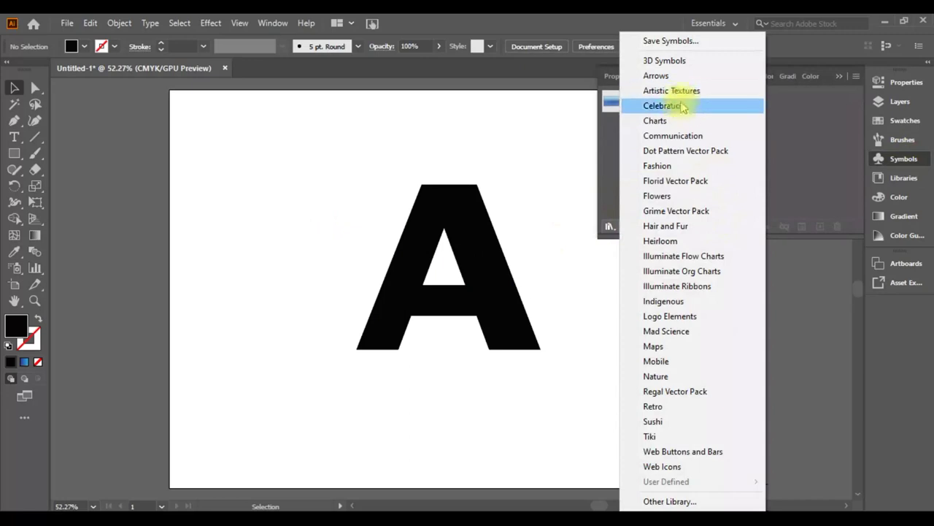
click(672, 91)
drag(481, 230, 675, 272)
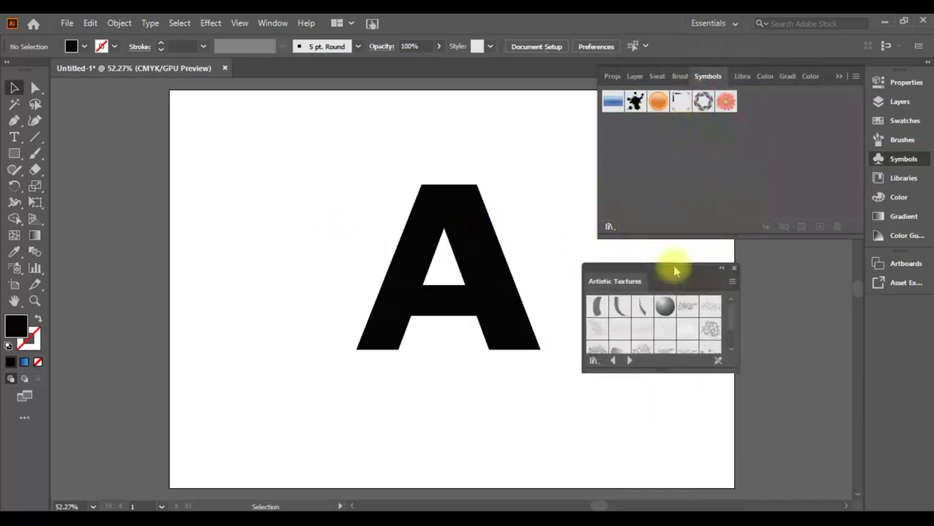
click(630, 360)
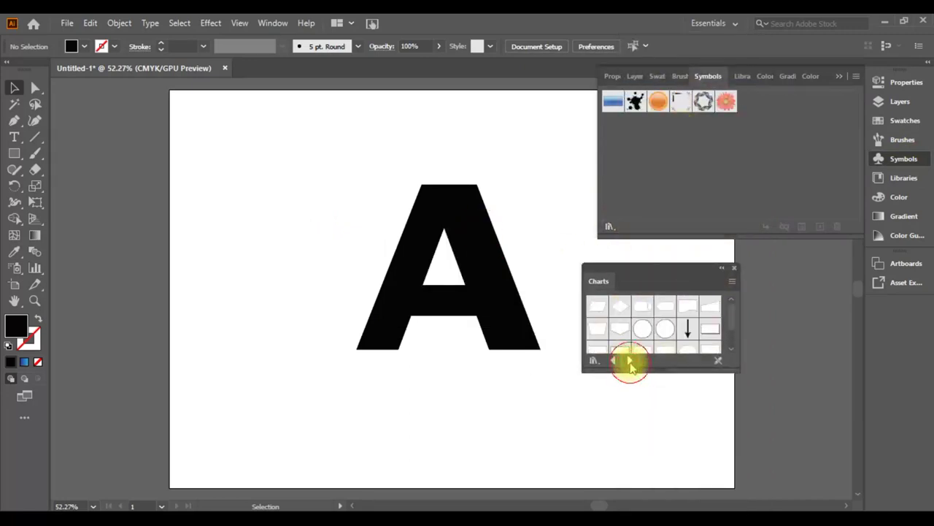
click(841, 76)
Stretch the A taller and move it lower on the artboard.
click(496, 271)
drag(544, 184, 553, 125)
drag(504, 251, 504, 271)
click(660, 265)
click(15, 155)
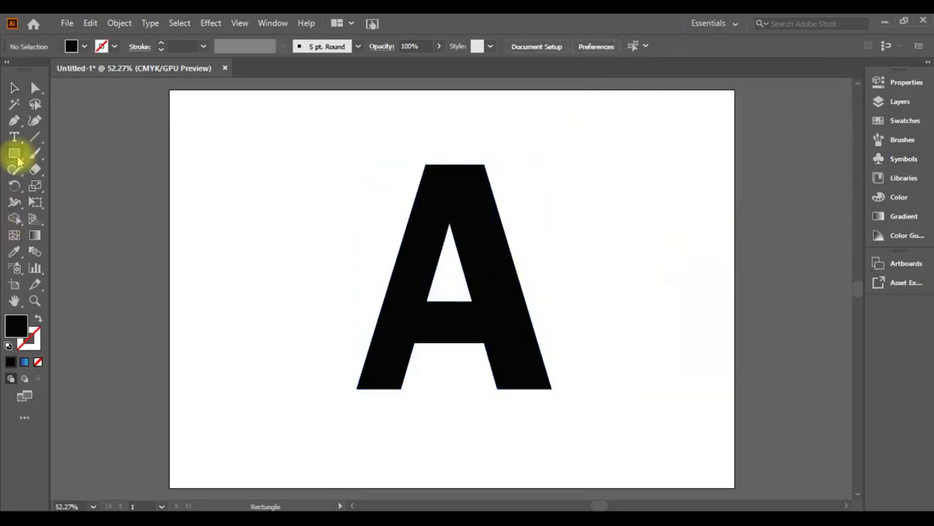
Draw a small square left of the A and narrow it into a sliver.
click(226, 204)
mouse_move(231, 208)
mouse_down()
mouse_move(324, 287)
mouse_move(257, 286)
mouse_up()
key(a)
drag(229, 206, 347, 208)
Bend the sliver into a curve with the Reshape Tool.
click(37, 189)
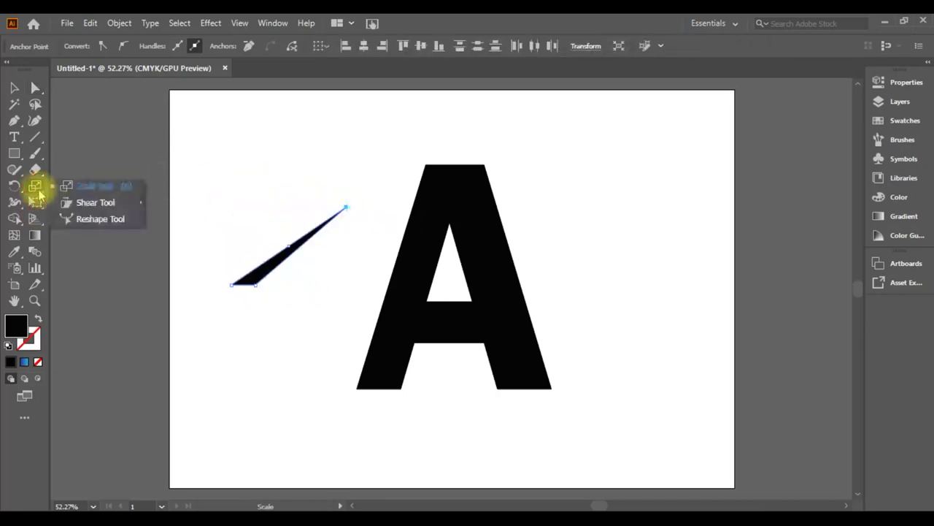
click(99, 219)
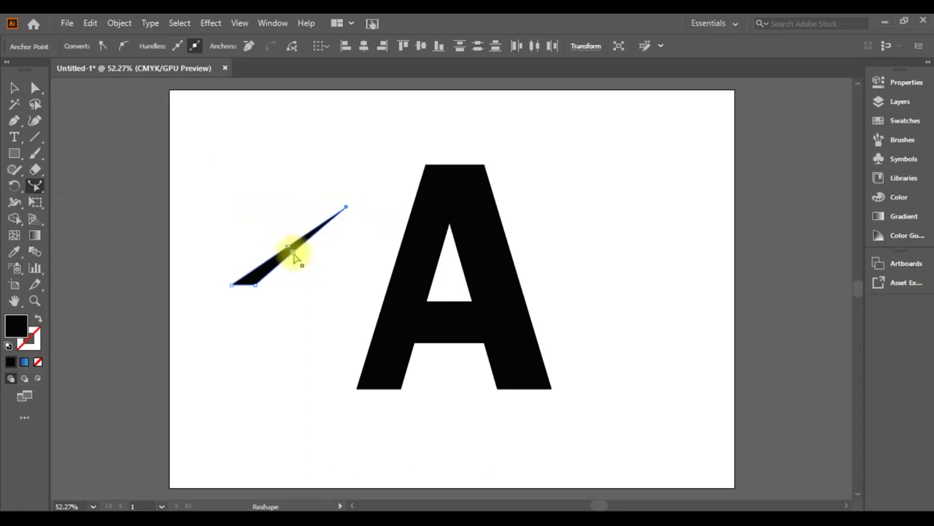
key(a)
drag(294, 255, 271, 240)
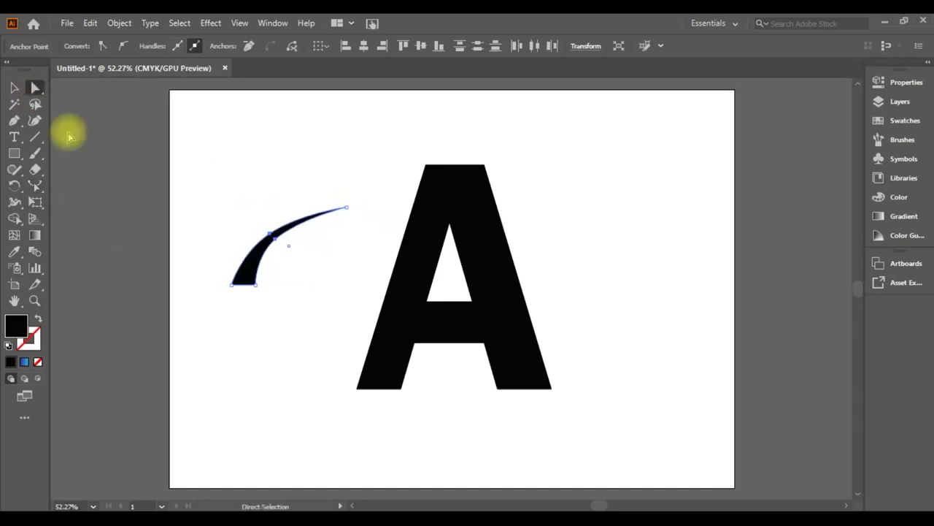
Move the curved sliver onto the A's lower-left leg and stretch it toward the upper right.
drag(252, 276, 377, 378)
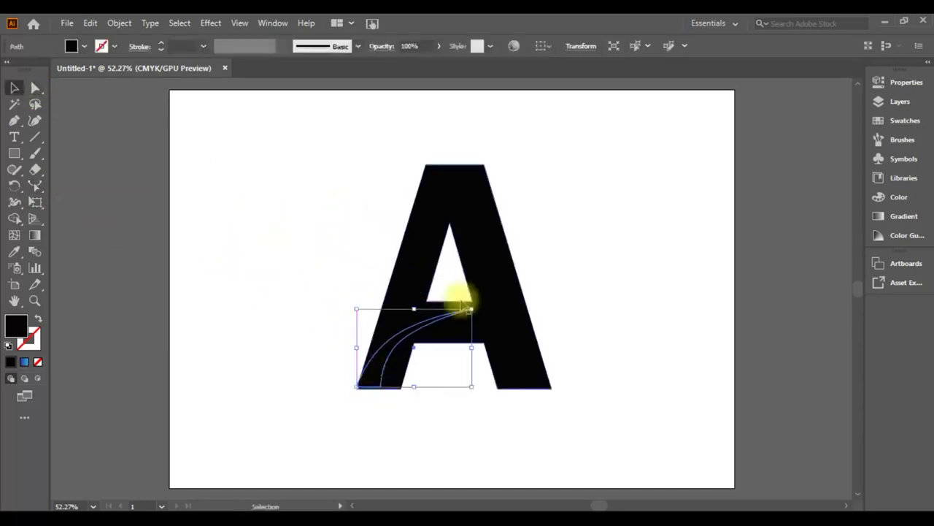
drag(473, 311, 578, 266)
drag(484, 292, 386, 357)
drag(579, 265, 611, 244)
drag(400, 332, 407, 329)
key(Left)
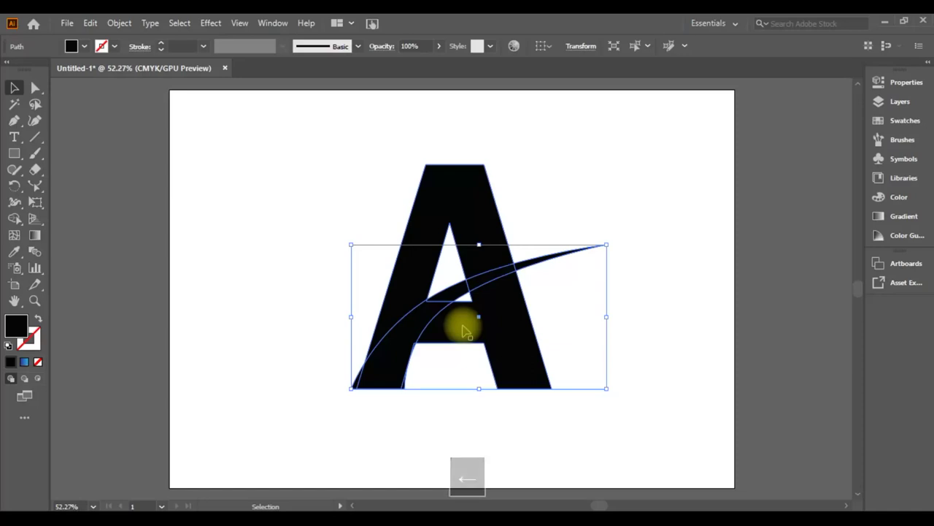
Select the A and swoosh together and split their overlap with Shape Builder.
click(229, 209)
click(411, 323)
key(ctrl+a)
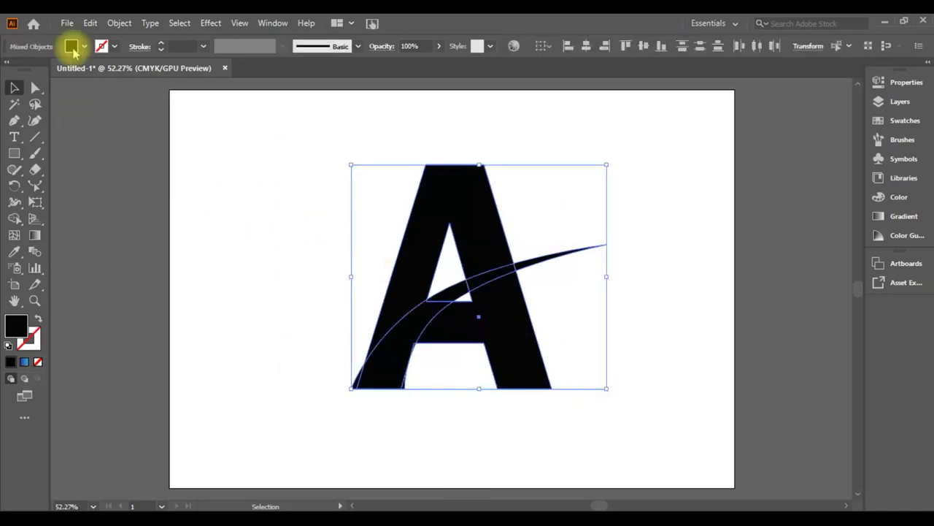
click(119, 23)
click(115, 188)
key(ctrl+a)
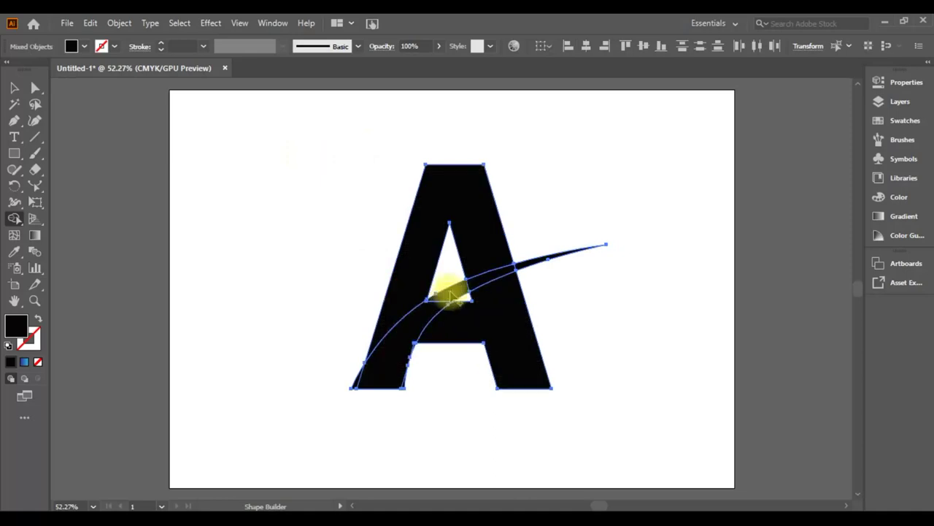
click(493, 284)
Select the three curved swoosh pieces: lower-left leg, middle and thin tip.
click(15, 87)
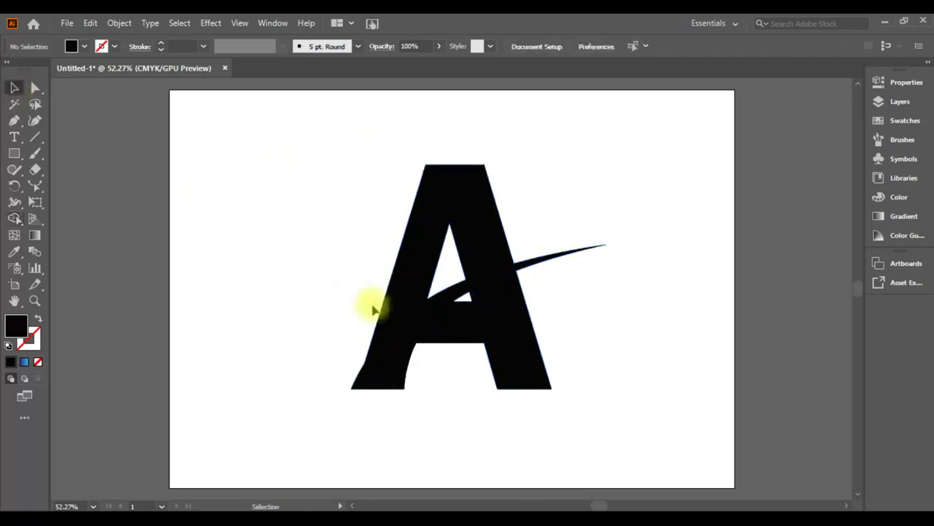
click(449, 298)
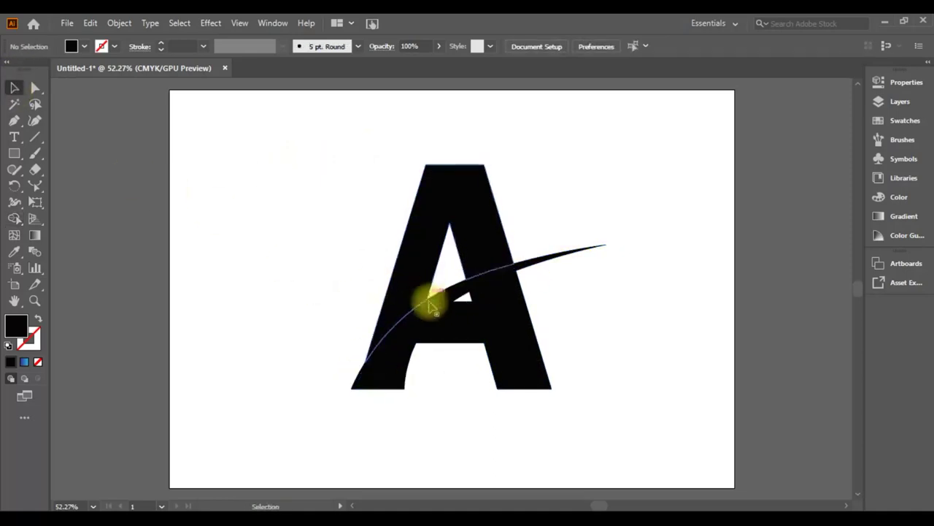
shift+click(438, 294)
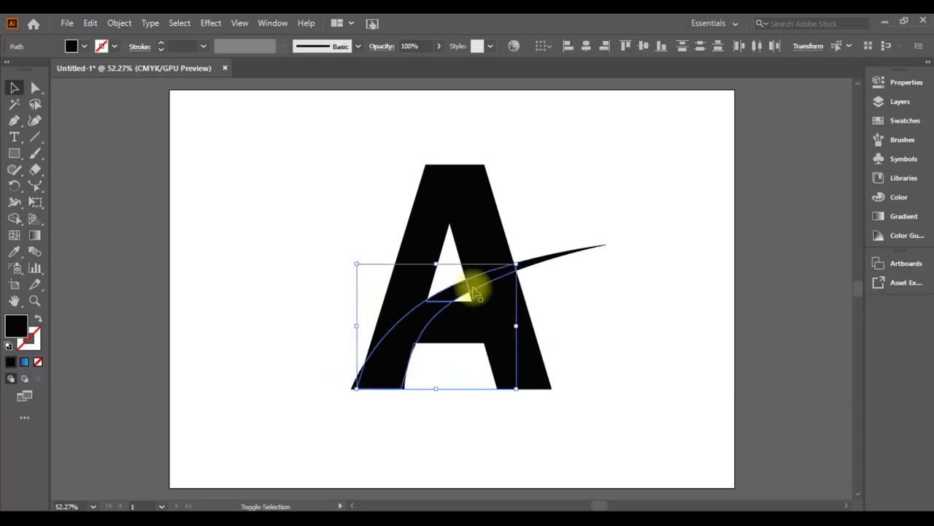
shift+click(541, 263)
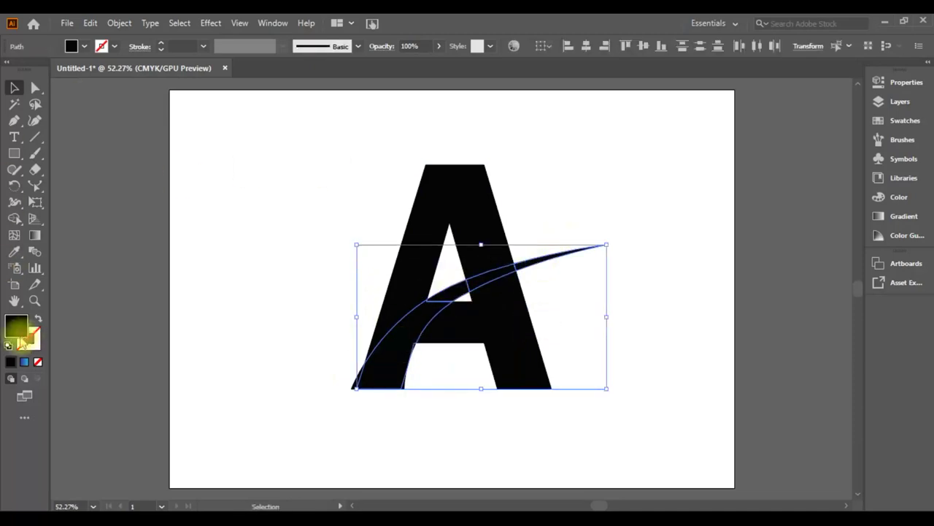
Fill the curved swoosh pieces with a gradient running along the swoosh.
click(25, 362)
click(34, 235)
drag(376, 367, 542, 255)
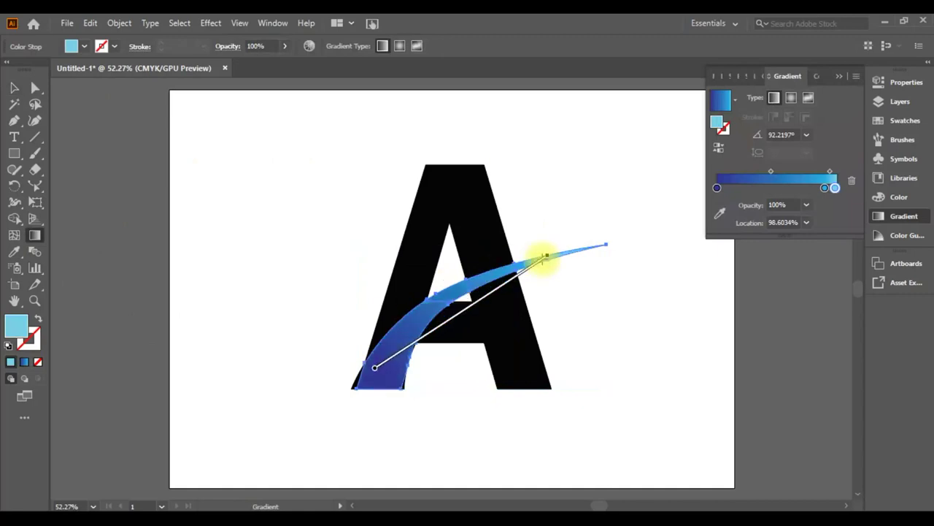
click(15, 89)
click(282, 304)
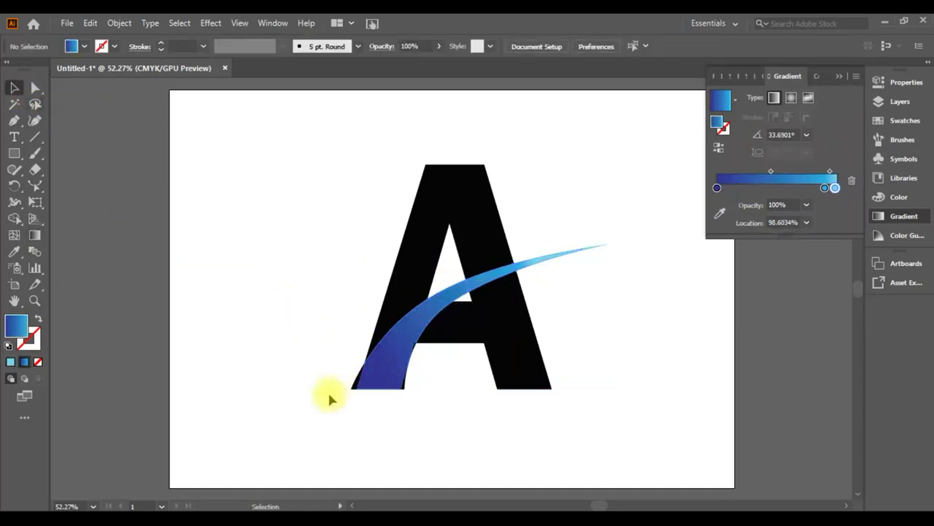
drag(327, 393, 452, 365)
click(194, 271)
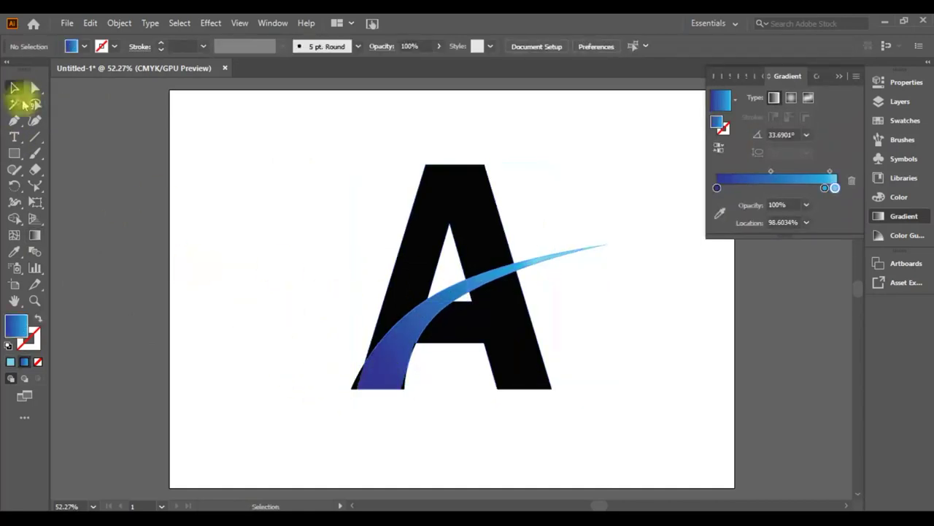
Redraw the blue swoosh gradient diagonally along its curve.
click(374, 390)
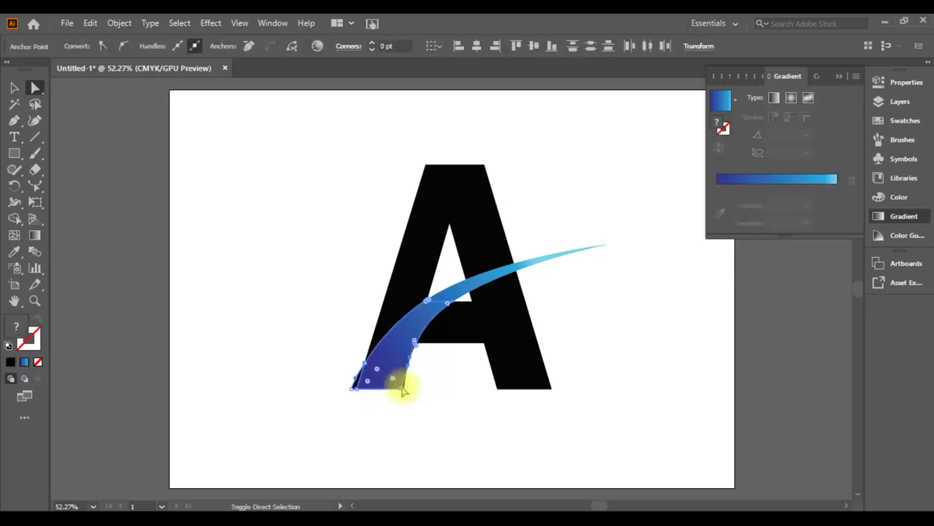
click(24, 361)
click(35, 235)
mouse_move(376, 382)
mouse_down()
mouse_move(476, 277)
mouse_move(536, 260)
mouse_up()
click(14, 89)
click(192, 236)
Copy the swoosh's blue gradient onto the two small black pieces at its base with the Eyedropper.
click(406, 382)
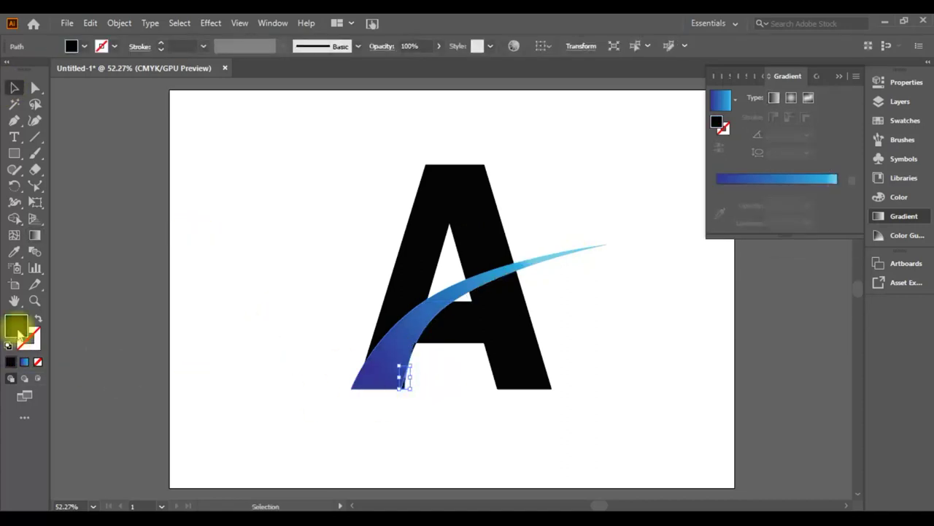
click(14, 251)
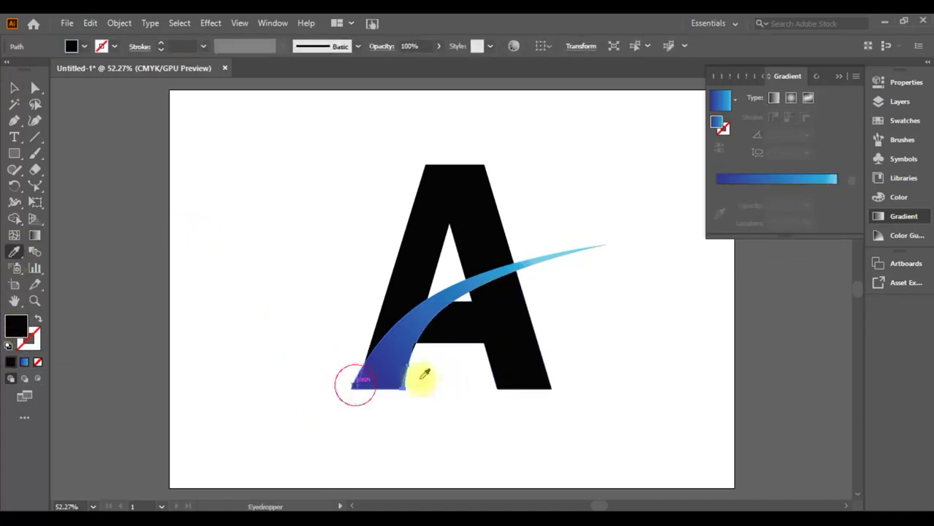
click(14, 88)
click(471, 400)
click(414, 352)
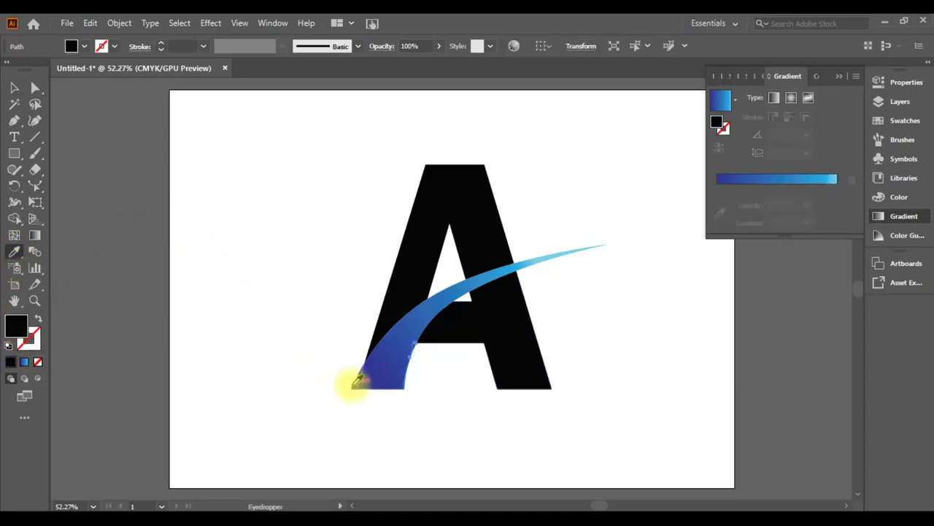
click(403, 341)
click(14, 88)
click(446, 452)
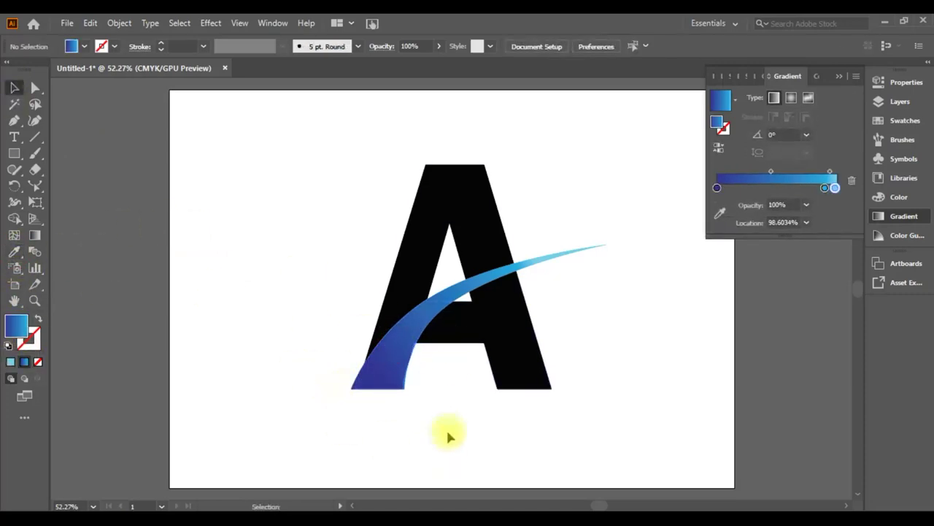
Drag the black A group away from the swoosh and back toward it.
scroll(462, 332, down, 2)
scroll(462, 332, up, 1)
scroll(670, 305, up, 2)
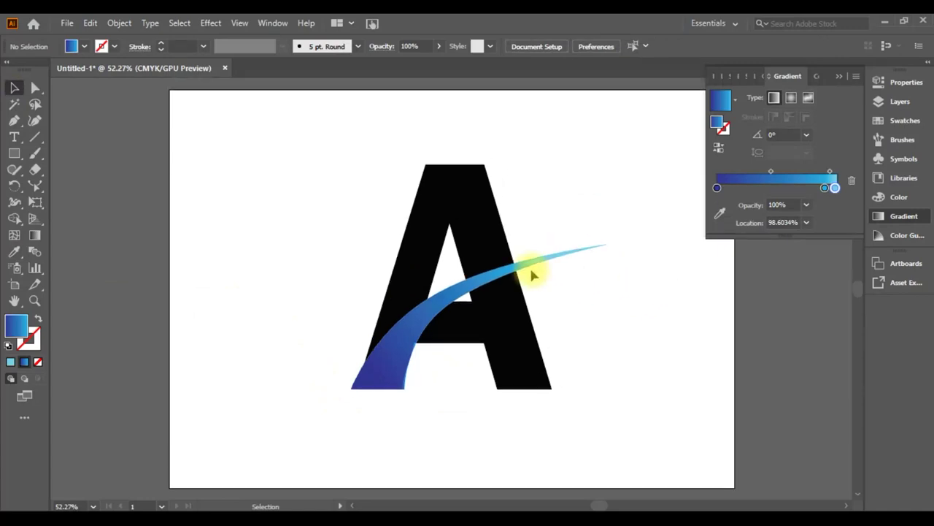
drag(463, 210, 339, 172)
mouse_move(360, 313)
mouse_down()
mouse_move(646, 379)
mouse_move(492, 344)
mouse_up()
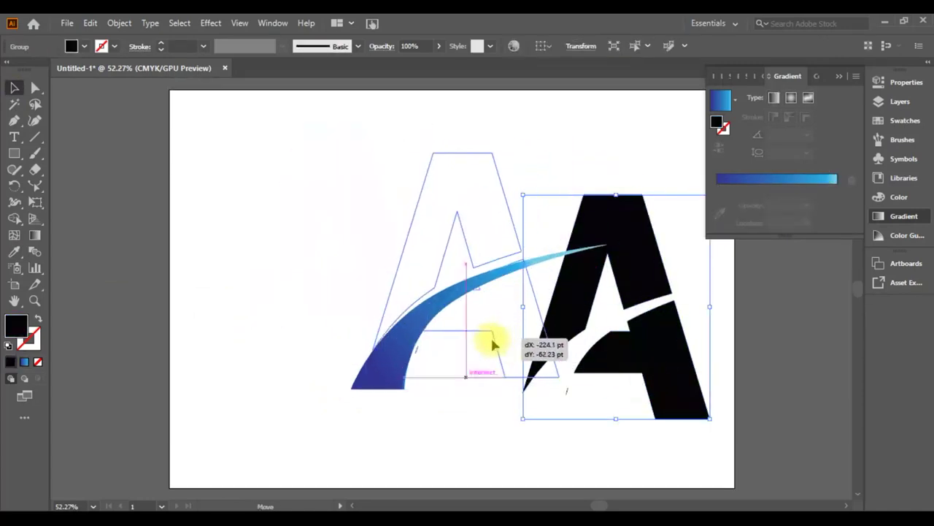
Drag and arrow-nudge the black A until it sits neatly behind the blue swoosh.
mouse_move(492, 345)
mouse_down()
mouse_move(487, 353)
mouse_move(506, 358)
mouse_move(501, 344)
mouse_up()
key(Down)
key(Down)
key(Down)
key(Down)
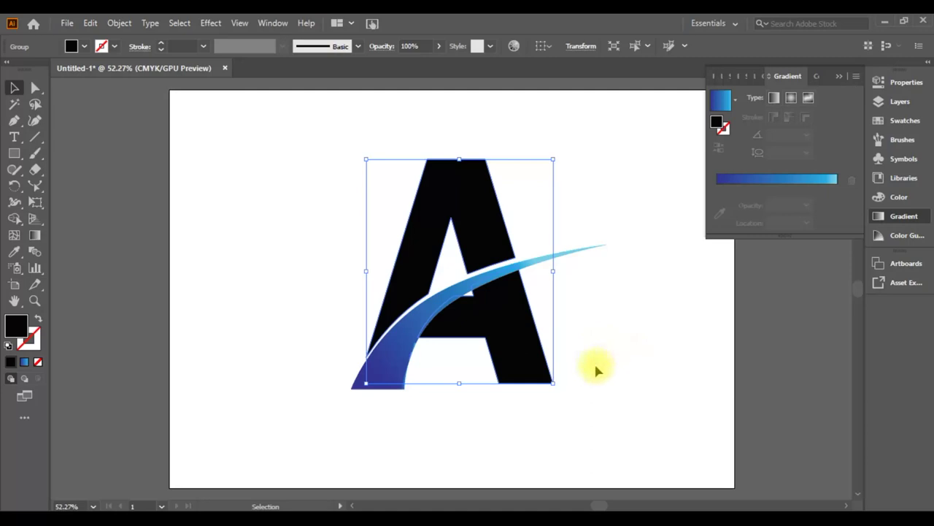
drag(459, 384, 459, 388)
key(Down)
key(Left)
key(Left)
key(Left)
key(Left)
key(Left)
key(Up)
key(Up)
key(Up)
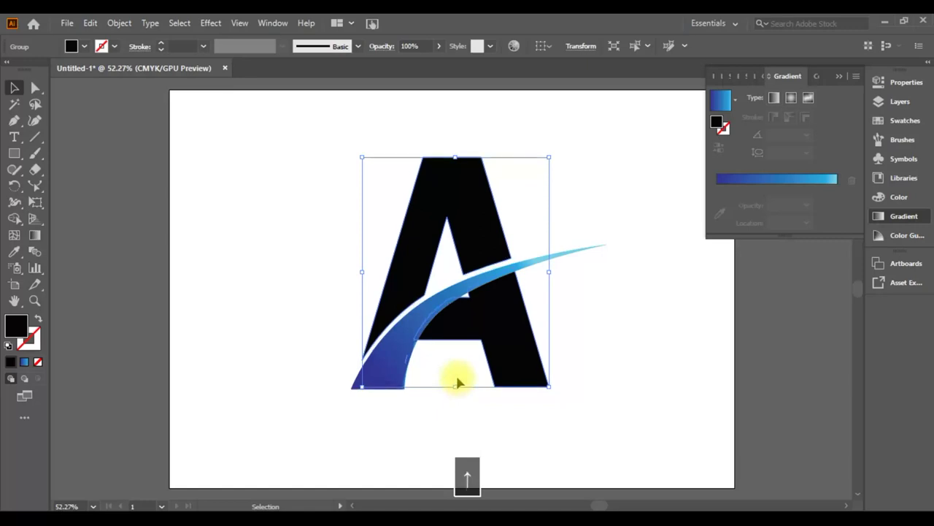
key(Left)
click(614, 358)
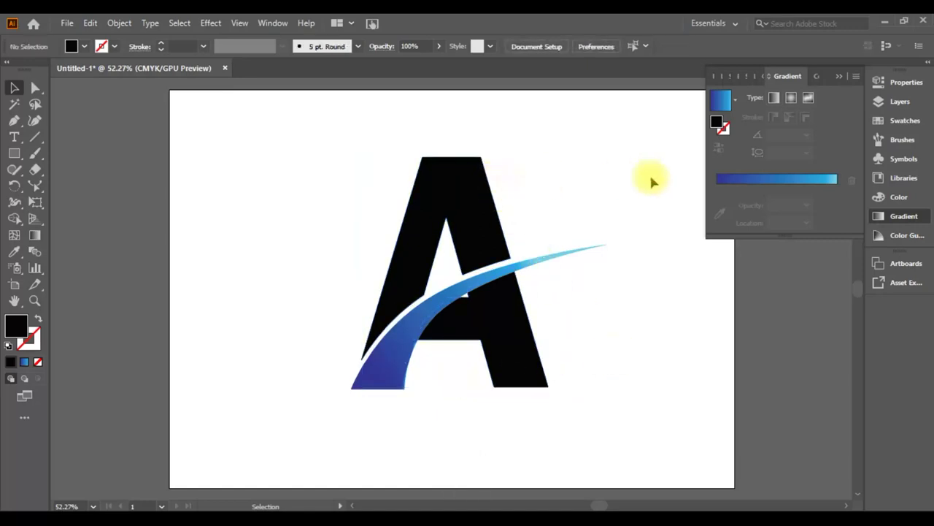
Draw a rectangle, flatten it into a thin bar and tilt it about 55°.
drag(321, 171, 537, 344)
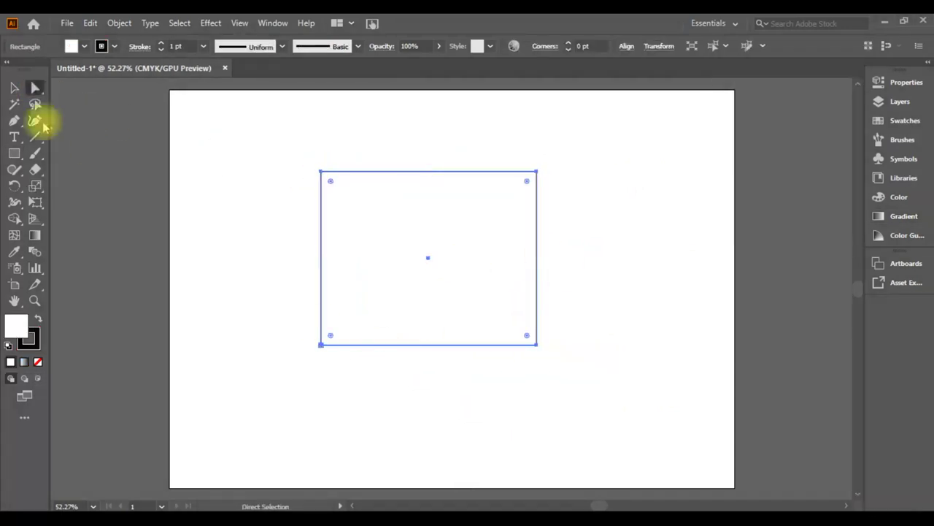
click(14, 87)
drag(428, 344, 429, 216)
drag(538, 170, 460, 135)
Copy the bar, reflect the copy and place it to form an inverted V.
key(ctrl+c)
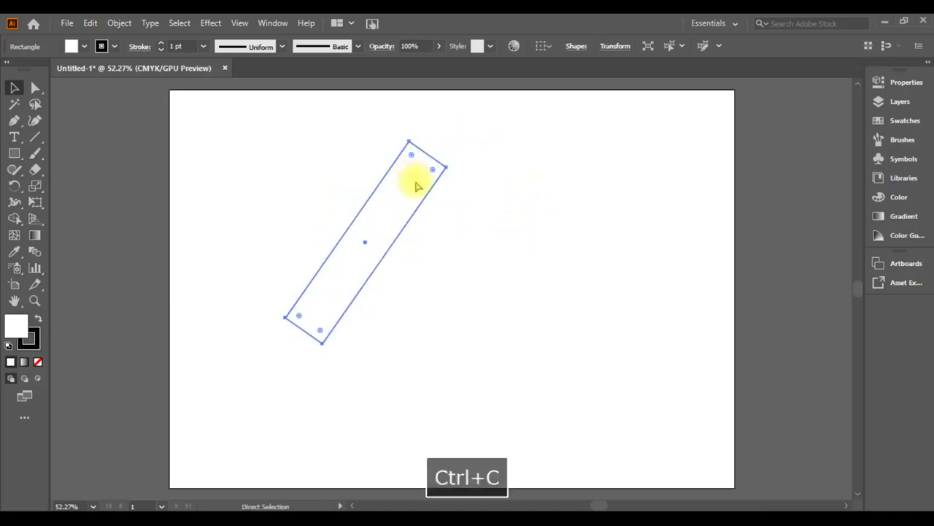
key(ctrl+v)
click(119, 23)
click(386, 83)
click(470, 355)
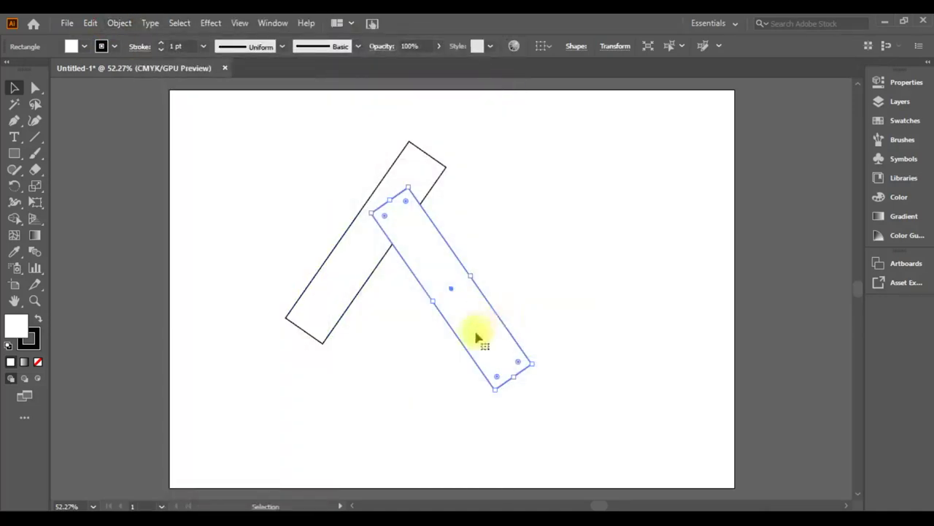
drag(475, 334, 500, 295)
click(471, 210)
Merge the crossing bars with Shape Builder and delete the top corner point.
drag(222, 106, 563, 431)
click(14, 217)
click(35, 87)
click(307, 127)
click(381, 165)
key(Delete)
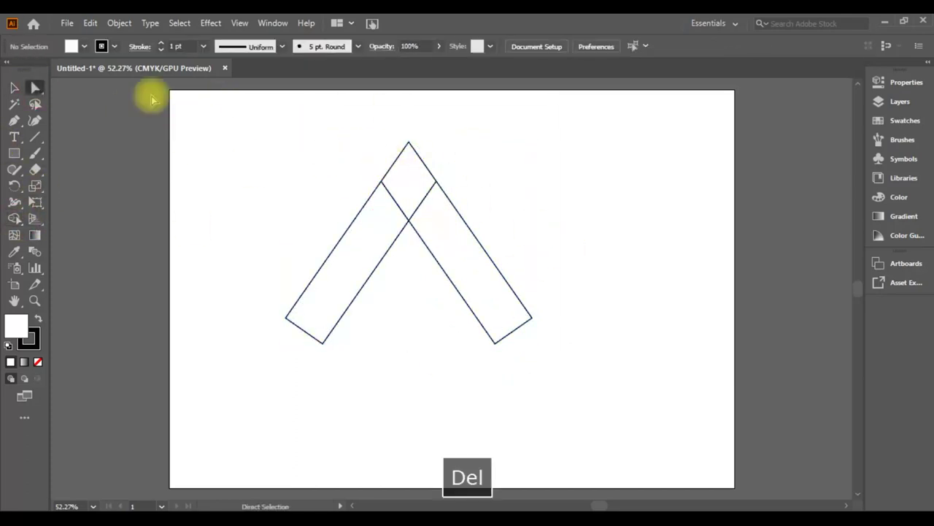
Try moving the inner diamond piece upward, then undo it.
drag(605, 407, 438, 256)
right_click(389, 228)
click(209, 158)
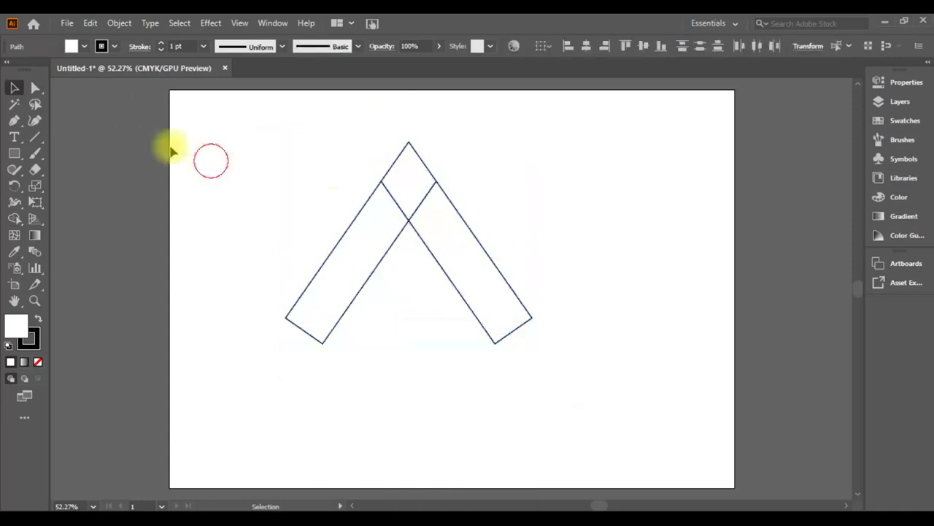
click(395, 206)
drag(406, 195, 412, 170)
key(ctrl+z)
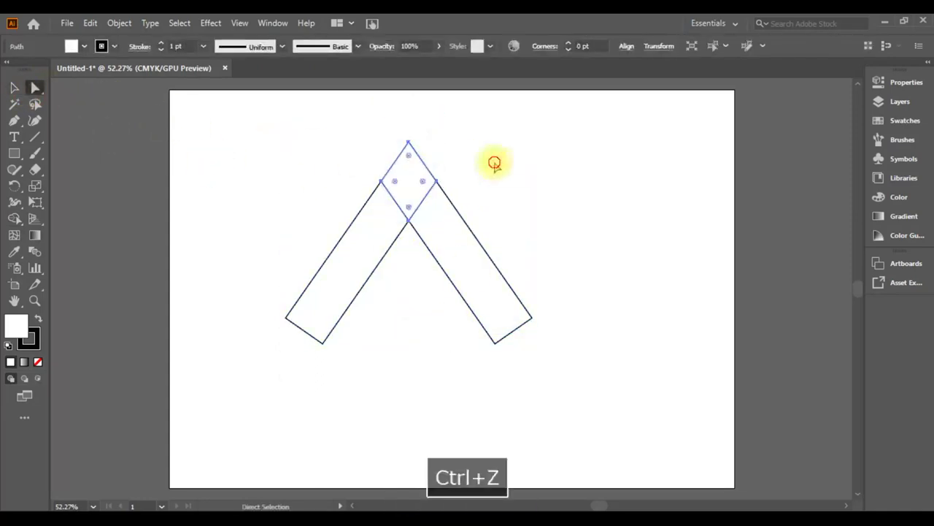
Group all pieces of the inverted V together.
drag(316, 374, 417, 198)
right_click(416, 198)
click(445, 296)
right_click(389, 198)
key(Escape)
Remove the chevron's outline, fill it blue and apply a gradient fill.
click(114, 46)
click(10, 71)
click(82, 49)
click(113, 71)
key(Escape)
click(24, 362)
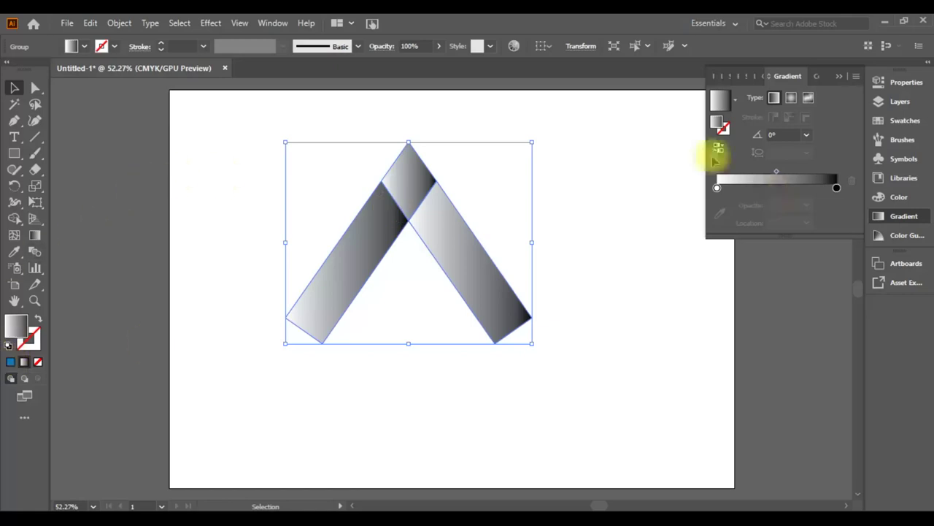
Set the gradient stops to dark blue on the left and light blue on the right.
double_click(718, 188)
click(738, 230)
double_click(837, 187)
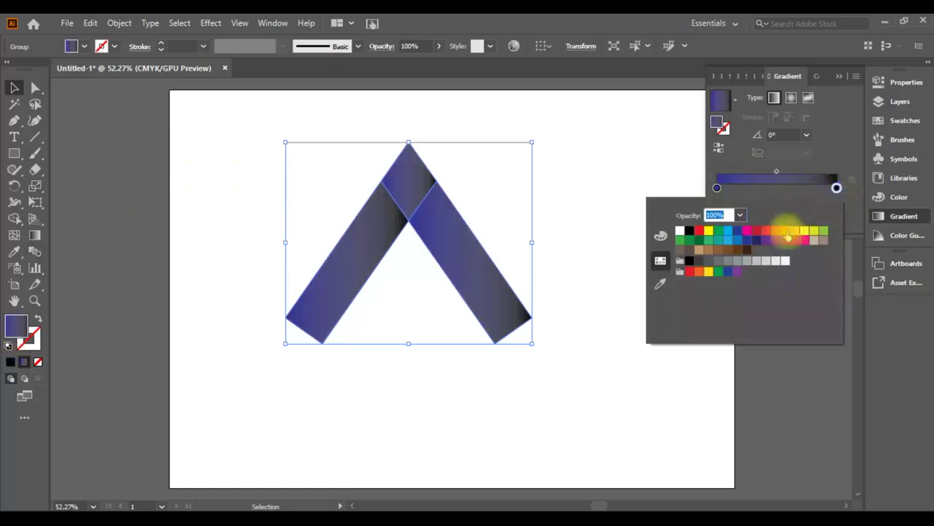
click(728, 239)
click(228, 188)
click(258, 150)
Run the chevron's gradient vertically from apex to base.
key(g)
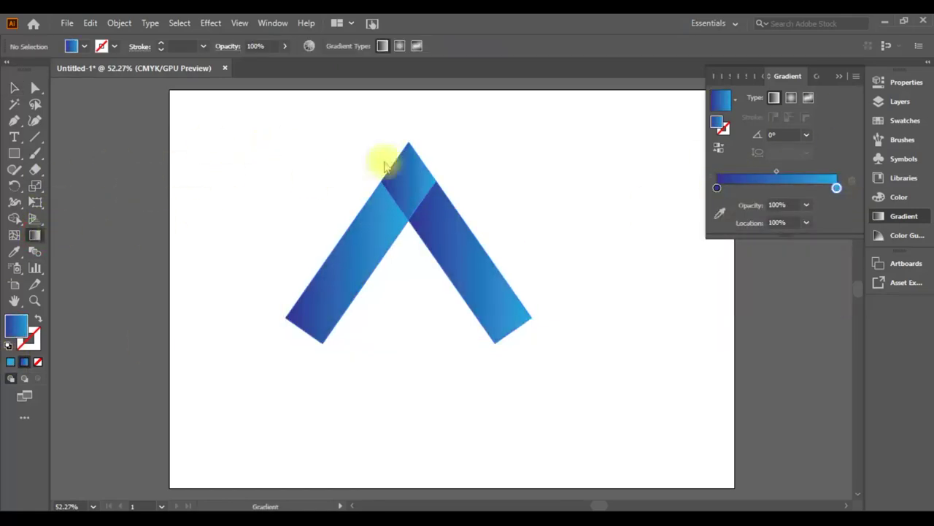
click(14, 87)
click(34, 234)
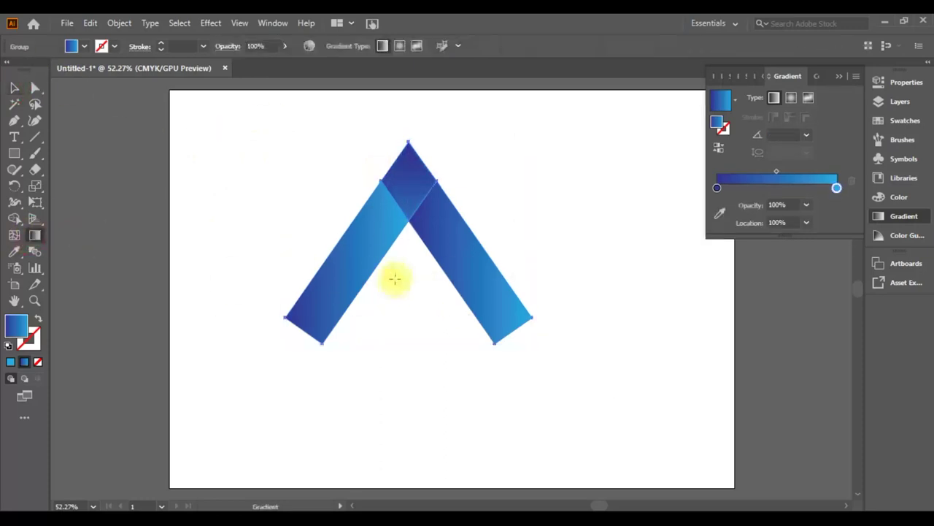
drag(394, 332, 406, 210)
click(14, 88)
click(173, 178)
Move the right gradient stop to about 88.83% and colour it bright cyan 00FCFC.
drag(837, 188, 824, 188)
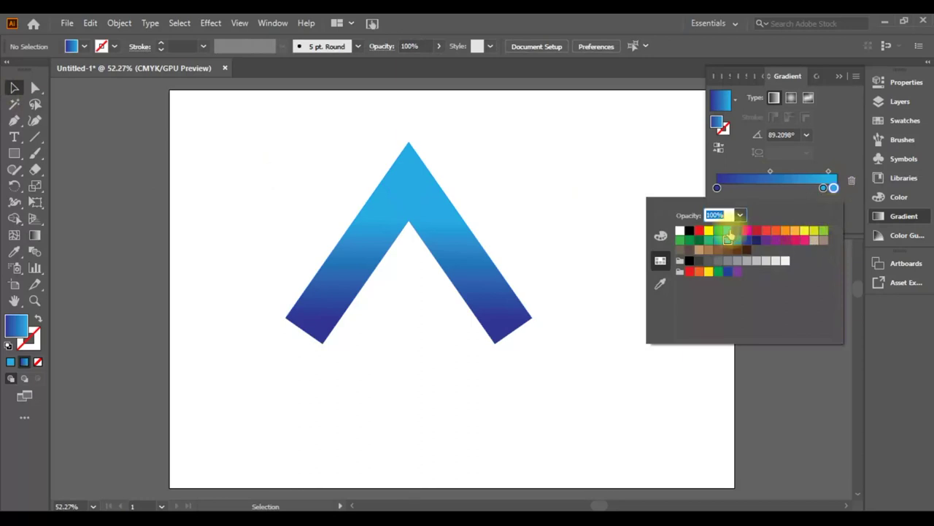
click(837, 188)
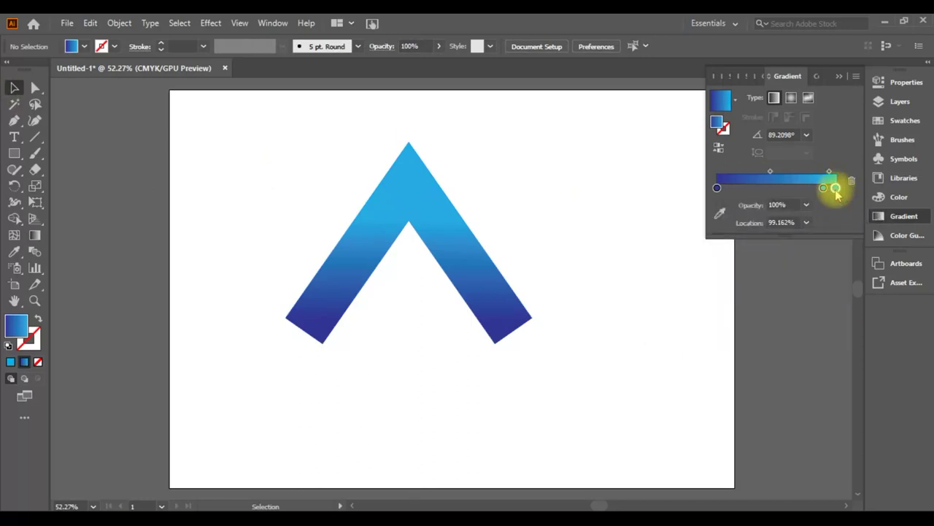
double_click(836, 188)
double_click(17, 324)
click(312, 201)
click(289, 117)
click(468, 119)
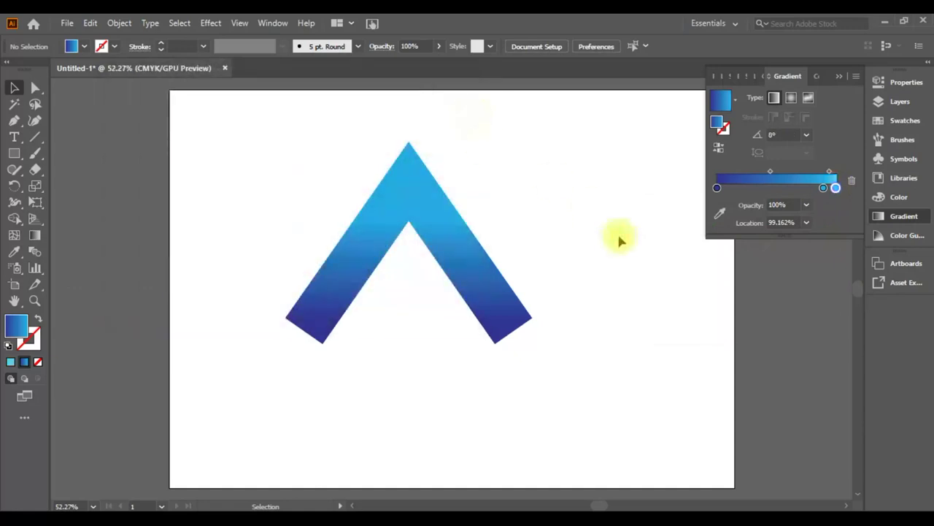
click(395, 192)
drag(837, 187, 825, 187)
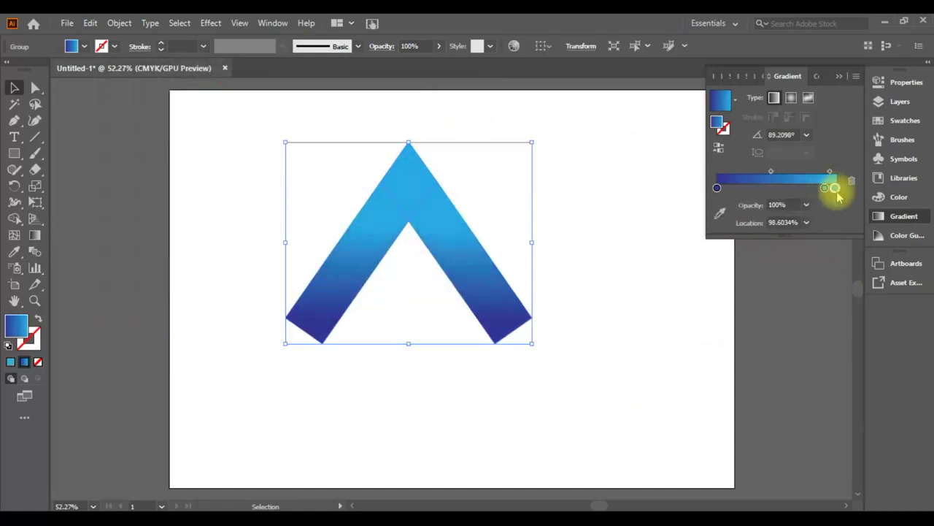
Recolour a stop cyan and redraw the gradient from dark bottom to light top.
double_click(21, 330)
click(265, 133)
click(440, 119)
text(0)
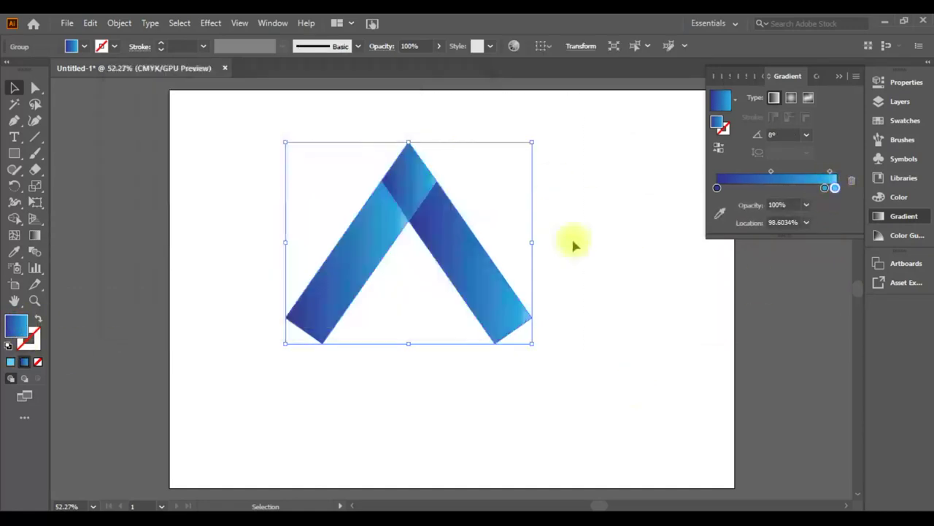
click(202, 141)
key(g)
mouse_move(411, 322)
mouse_down()
mouse_move(397, 246)
mouse_move(408, 153)
mouse_up()
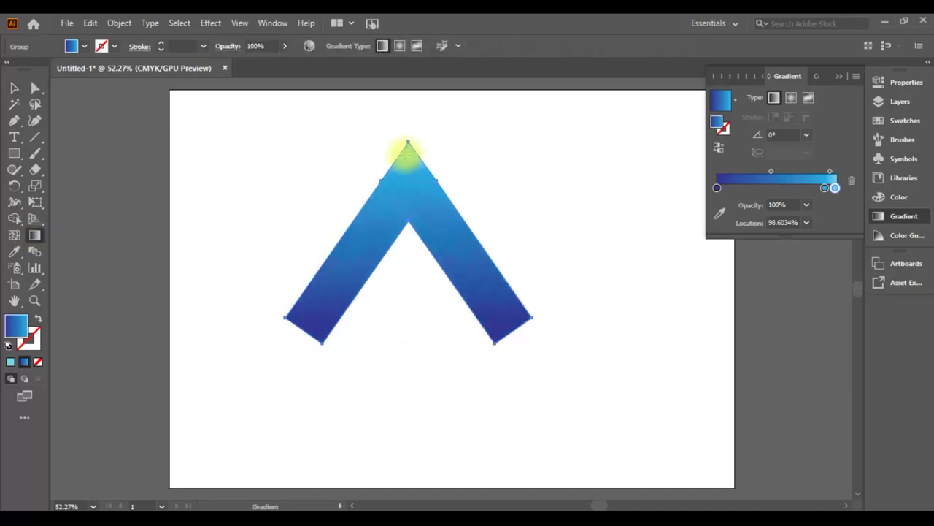
Drag the gradient chevron up and right toward the top centre of the page.
click(14, 88)
click(238, 388)
click(494, 263)
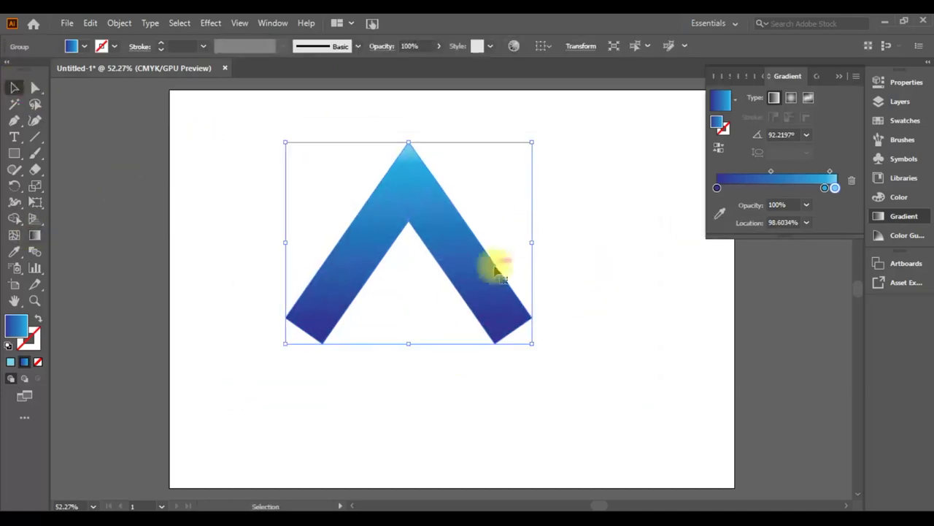
drag(494, 262, 513, 219)
click(591, 277)
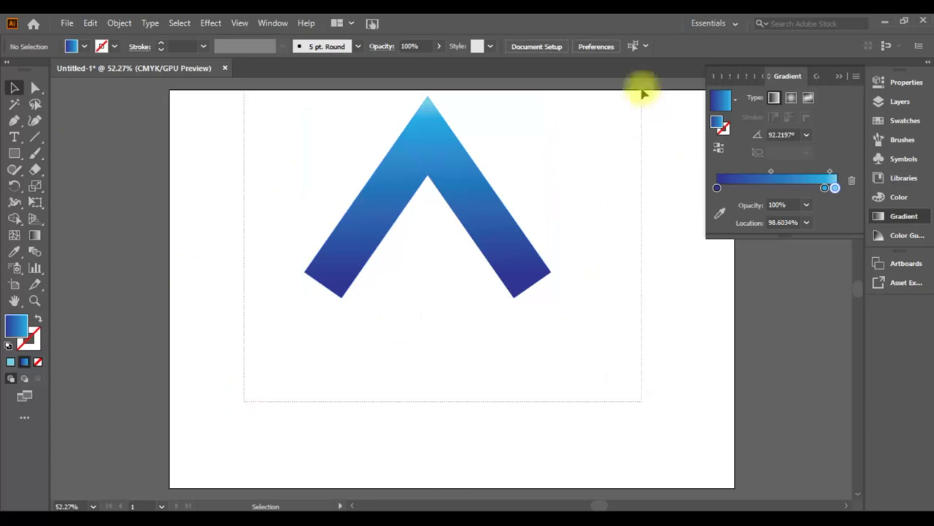
Paste a chevron copy in front, shrink it to about 198 × 159 pt and tuck it under the apex.
key(ctrl+a)
key(ctrl+c)
key(ctrl+shift+v)
mouse_move(553, 94)
mouse_down()
mouse_move(420, 197)
mouse_move(427, 198)
mouse_up()
drag(385, 263, 444, 263)
drag(501, 204, 496, 193)
key(Down)
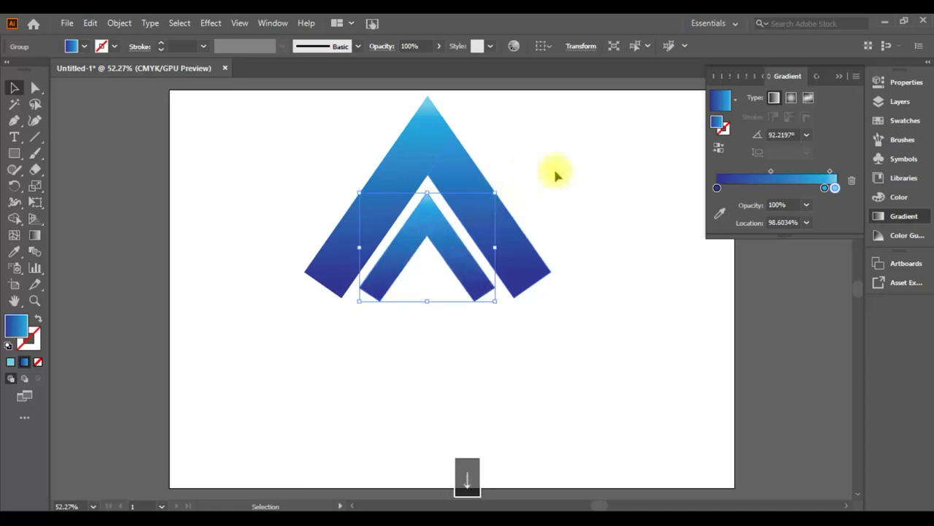
click(605, 177)
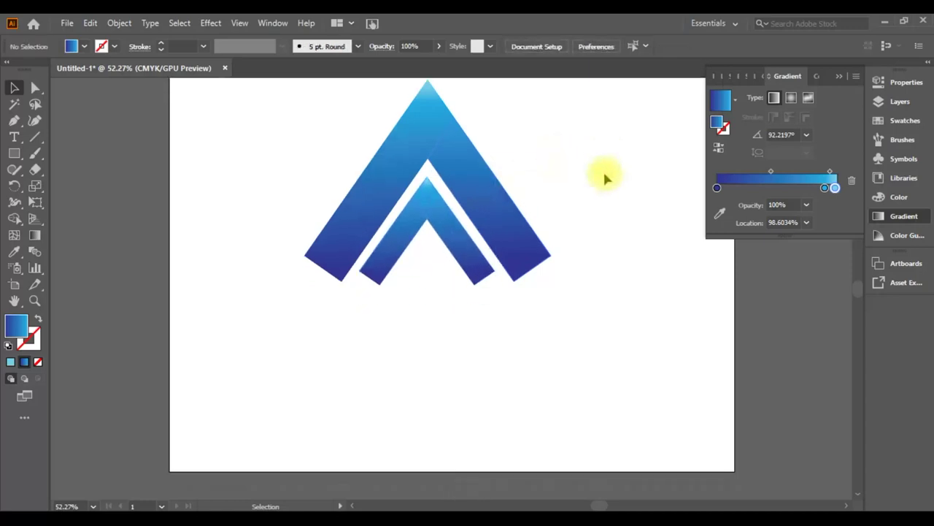
click(296, 356)
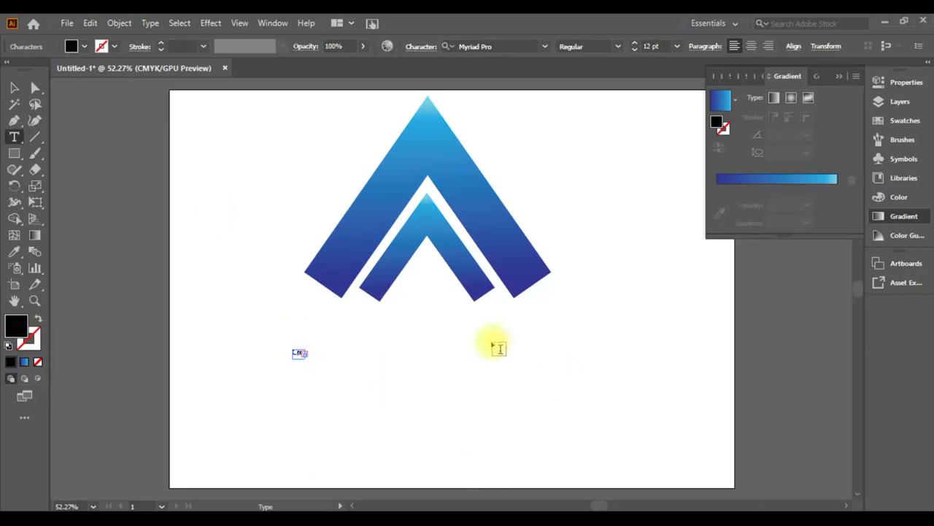
Replace the placeholder with the caption 'Creative Logo Design' and enlarge it under the logo.
click(14, 87)
key(Delete)
key(t)
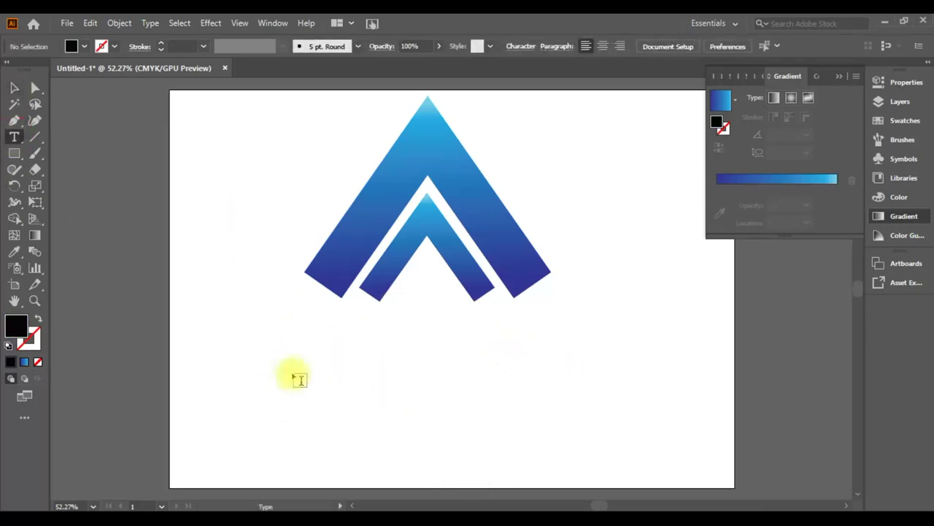
click(297, 377)
text(ive Logo Design)
key(Escape)
mouse_move(344, 376)
mouse_down()
mouse_move(313, 319)
mouse_move(615, 359)
mouse_up()
Set the caption font to OCR A Extended, centre it, and size 'Creative' to 79 pt.
click(522, 46)
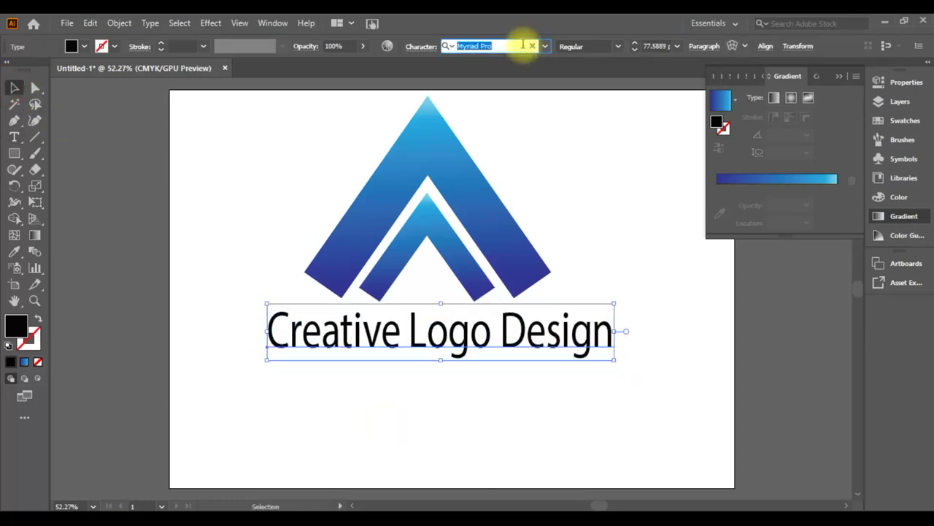
key(Down)
key(Down)
key(Down)
key(Down)
drag(533, 329, 473, 332)
double_click(397, 345)
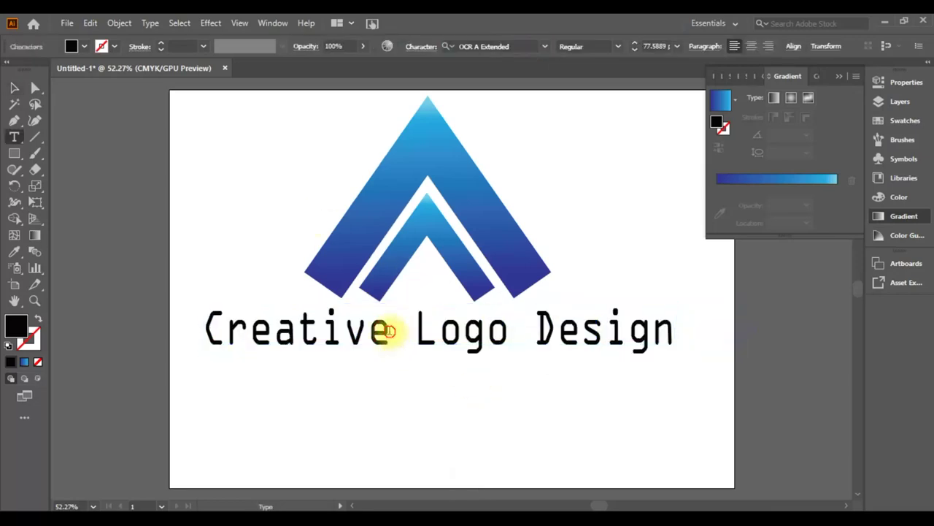
click(543, 46)
click(618, 46)
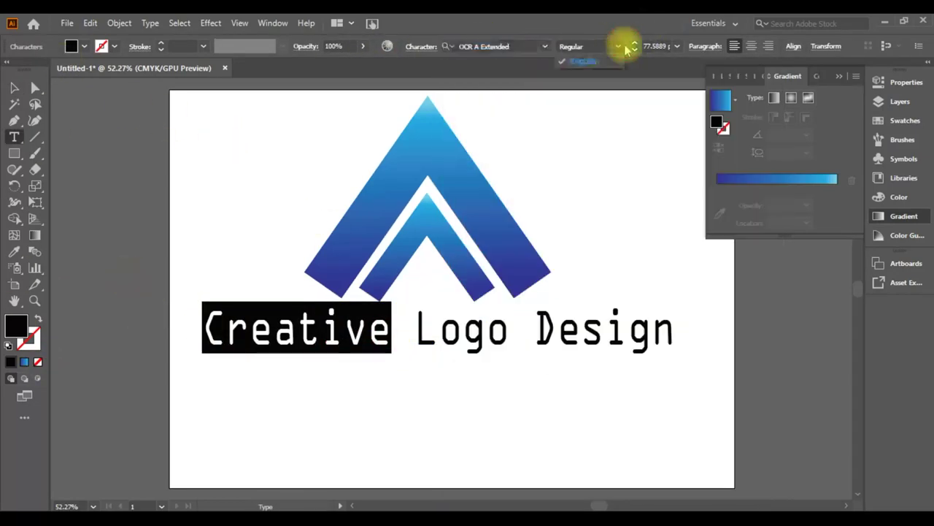
click(657, 46)
text(79)
click(12, 89)
Colour the word 'Creative' blue, then move the logo and caption together down-right.
double_click(382, 338)
double_click(16, 325)
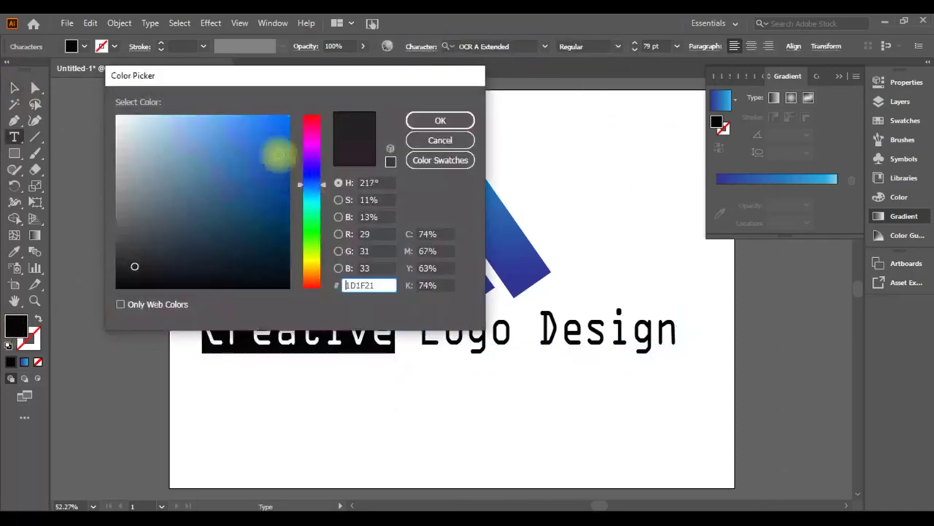
click(290, 176)
click(423, 119)
click(14, 88)
click(451, 418)
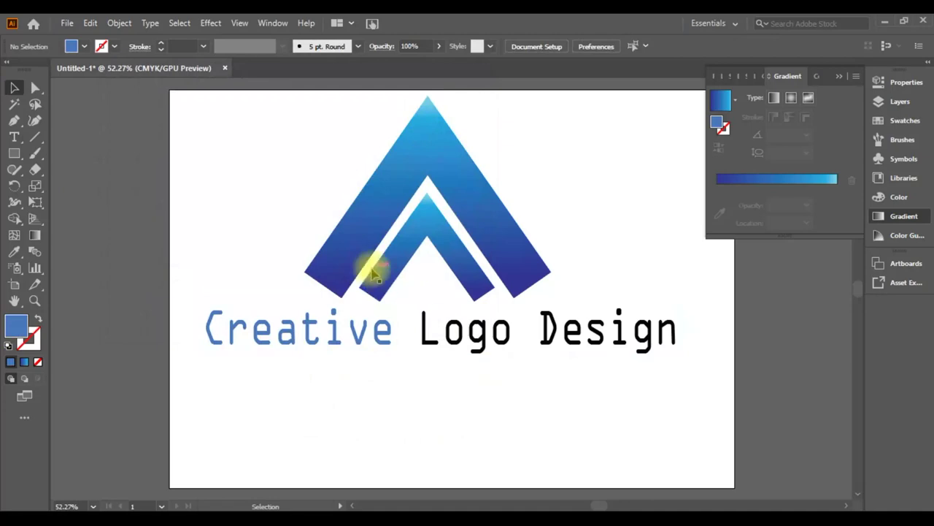
drag(183, 405, 504, 219)
drag(498, 223, 526, 303)
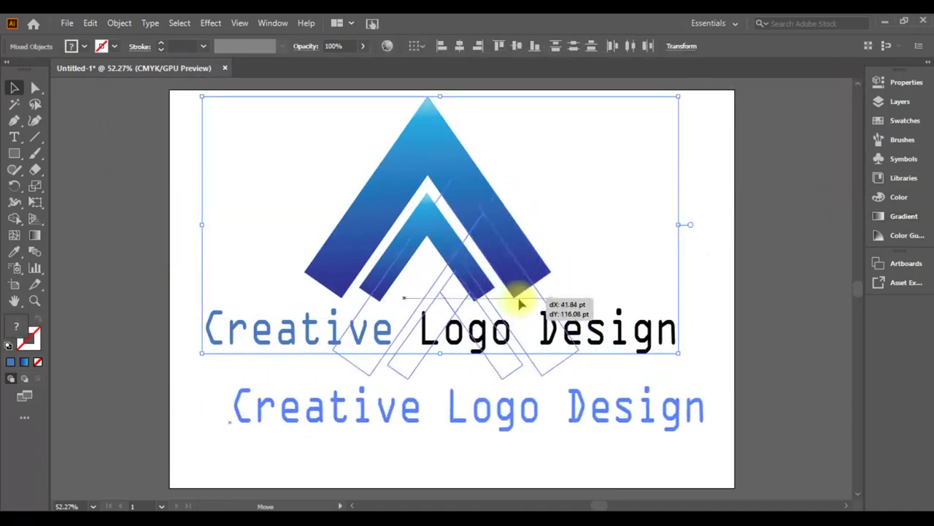
key(ctrl+shift+a)
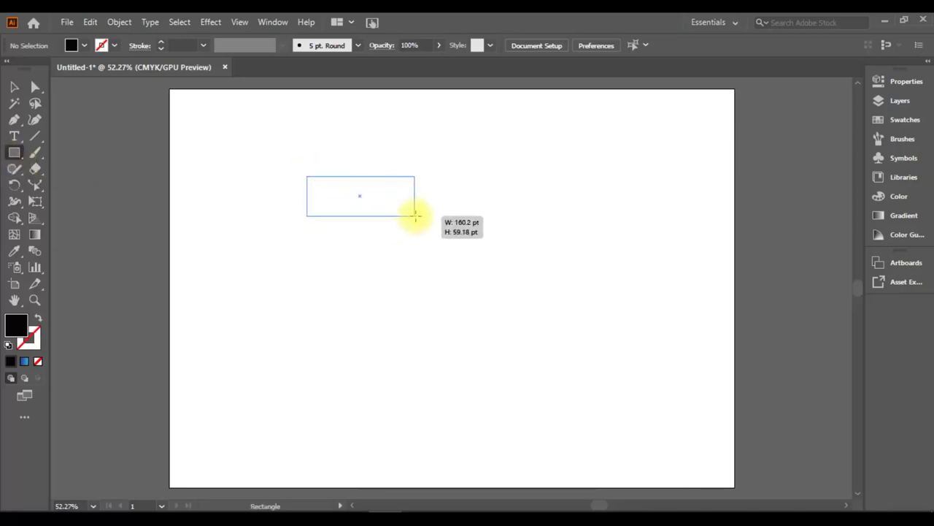
Draw a slanted black stripe and a narrower slanted copy beneath it.
drag(415, 215, 440, 214)
click(35, 88)
drag(307, 176, 272, 180)
key(v)
mouse_move(358, 209)
mouse_down()
mouse_move(333, 209)
mouse_move(366, 254)
mouse_up()
key(ctrl+c)
key(ctrl+shift+v)
drag(246, 216, 286, 224)
drag(390, 233, 390, 229)
Duplicate the stripe pair downward to form a left wing of four stripes.
drag(450, 292, 450, 296)
key(ctrl+c)
key(ctrl+shift+v)
drag(355, 203, 422, 280)
drag(262, 255, 351, 278)
key(Up)
key(Up)
click(522, 294)
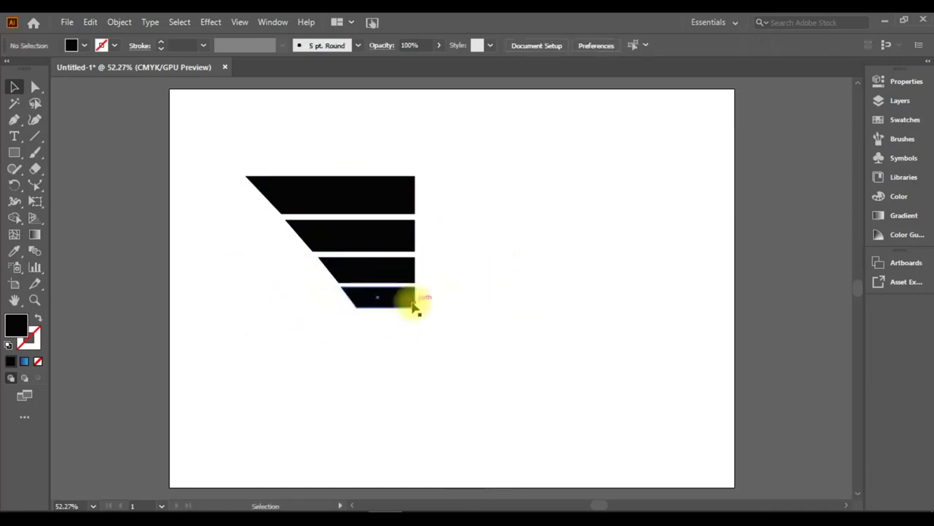
drag(388, 204, 332, 198)
Make a right wing by pasting the stripes and reflecting them horizontally.
key(ctrl+shift+v)
mouse_move(314, 197)
mouse_down()
mouse_move(489, 219)
mouse_move(497, 193)
mouse_up()
click(119, 22)
click(365, 81)
click(475, 349)
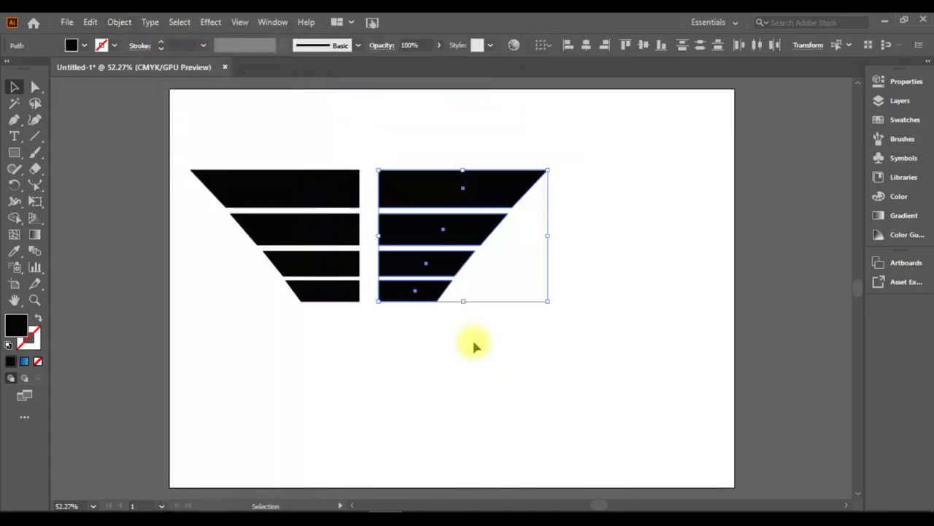
key(ctrl+a)
drag(431, 188, 528, 192)
click(456, 343)
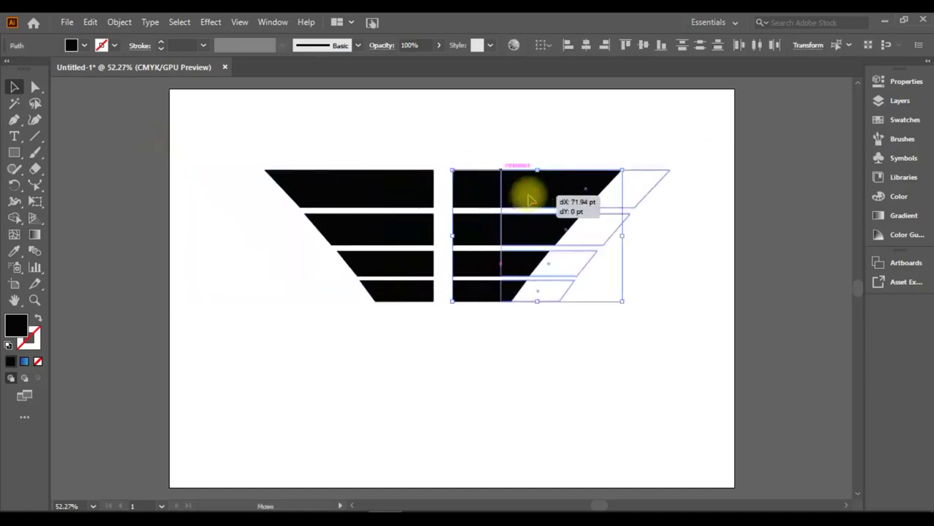
Add a large letter 'A' between the wings and expand it into shapes.
click(365, 380)
click(15, 137)
click(336, 405)
text(A)
click(14, 87)
mouse_move(365, 358)
mouse_down()
mouse_move(468, 123)
mouse_move(467, 77)
mouse_up()
mouse_move(434, 219)
mouse_down()
mouse_move(501, 268)
mouse_move(501, 409)
mouse_up()
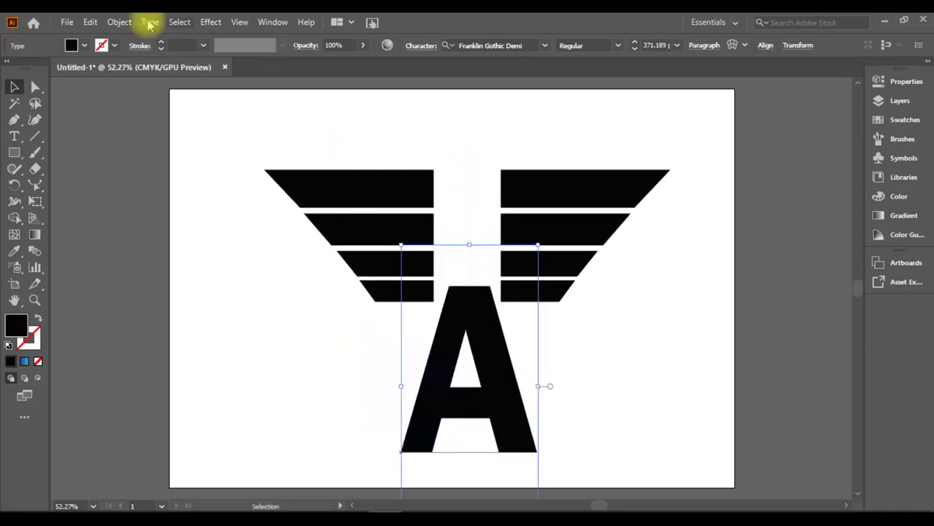
click(119, 22)
click(177, 178)
click(528, 290)
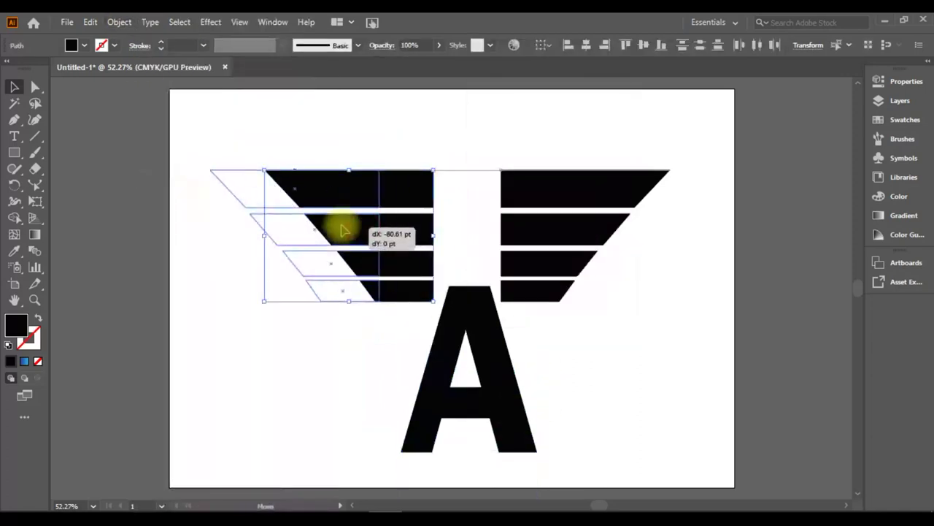
Butt both stripe wings against the A and adjust the bottom-left stripe's corner.
drag(389, 176, 289, 175)
drag(455, 299, 395, 175)
drag(488, 144, 720, 340)
drag(544, 195, 477, 198)
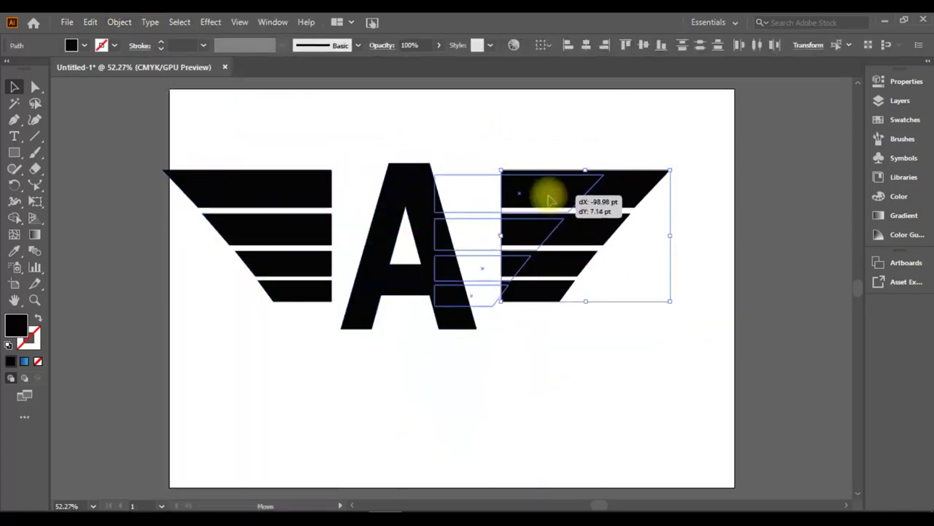
drag(331, 237, 319, 226)
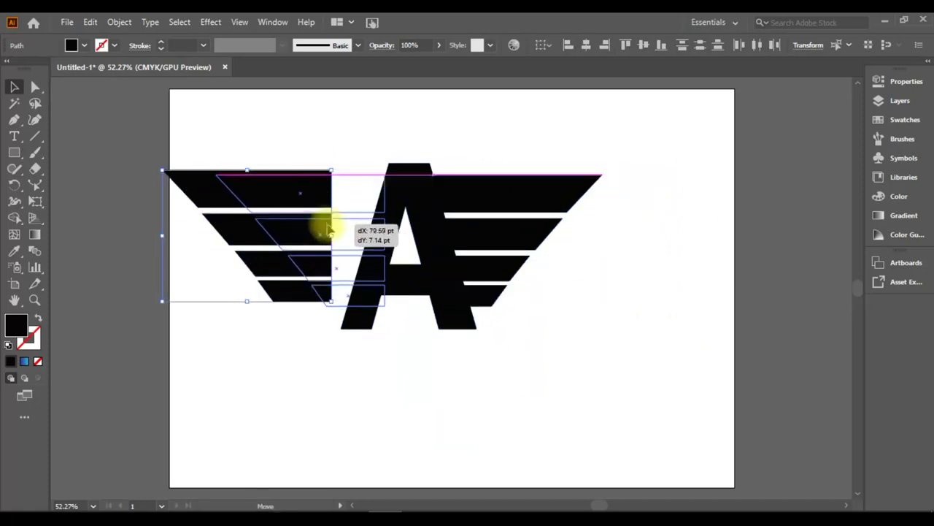
drag(319, 227, 332, 232)
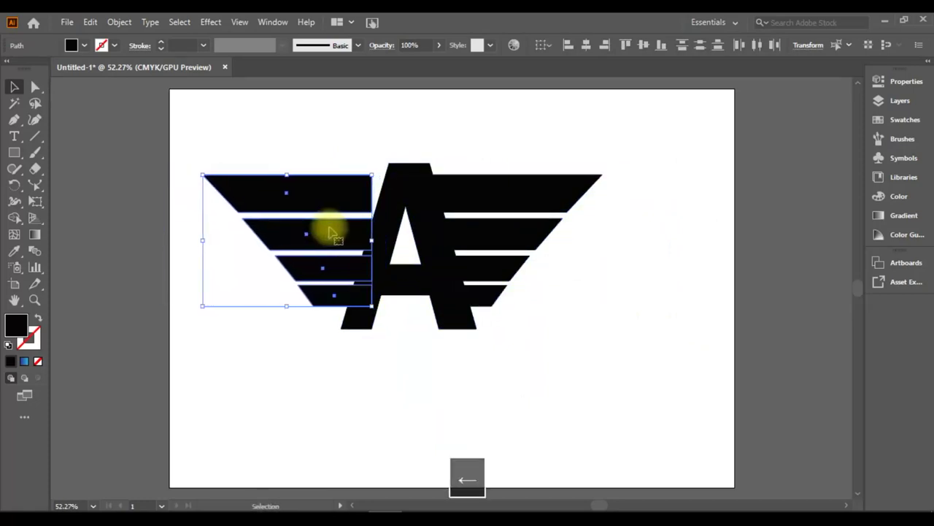
key(Right)
key(Right)
key(Right)
key(Right)
key(Right)
click(406, 390)
click(35, 86)
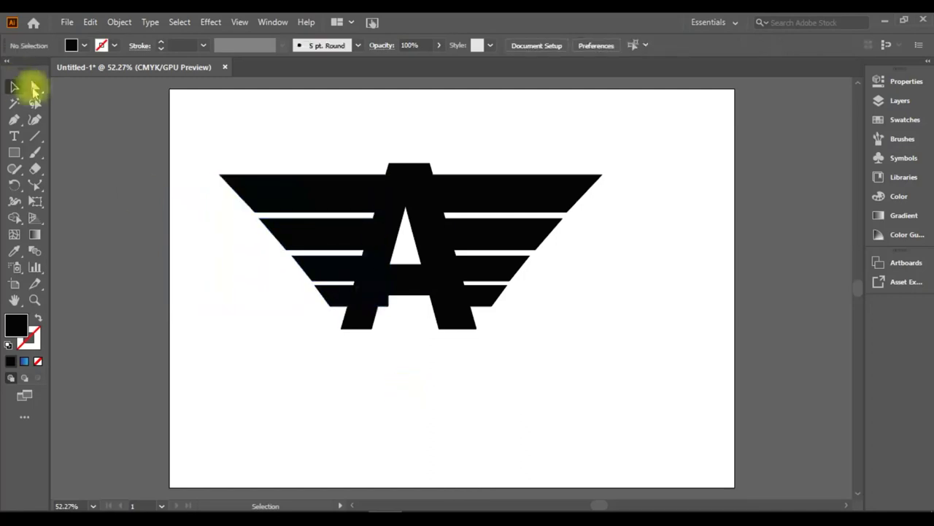
click(384, 306)
drag(371, 310, 371, 310)
key(ctrl+shift+a)
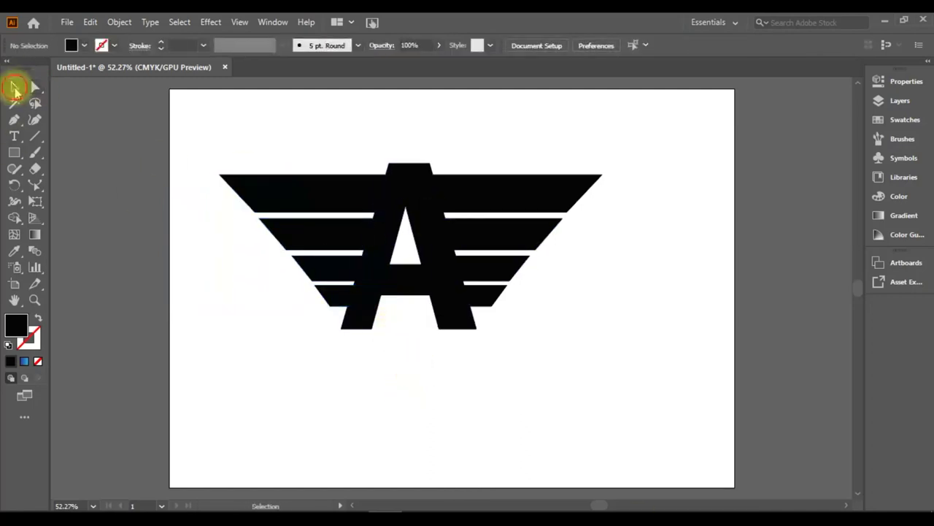
Give the letter A a gradient with an orange left stop and a yellow middle stop.
click(24, 360)
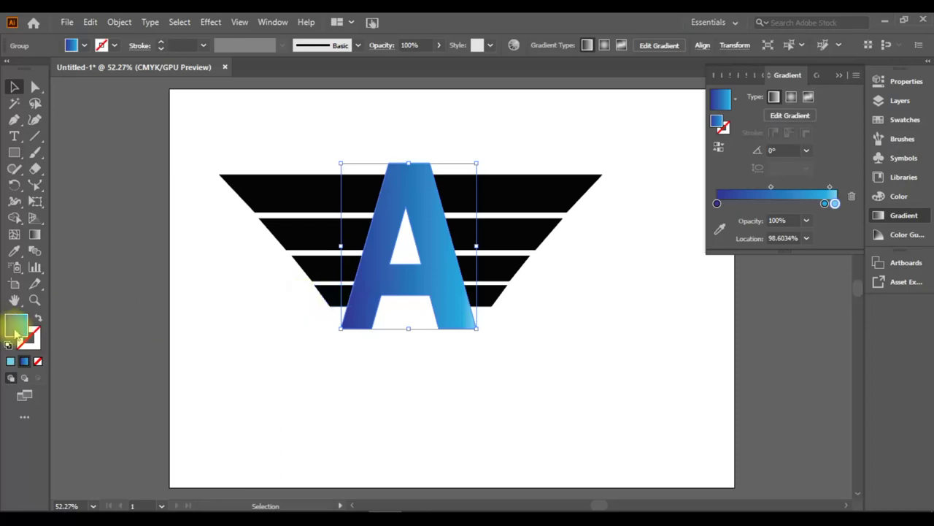
drag(834, 204, 835, 203)
double_click(717, 203)
click(785, 246)
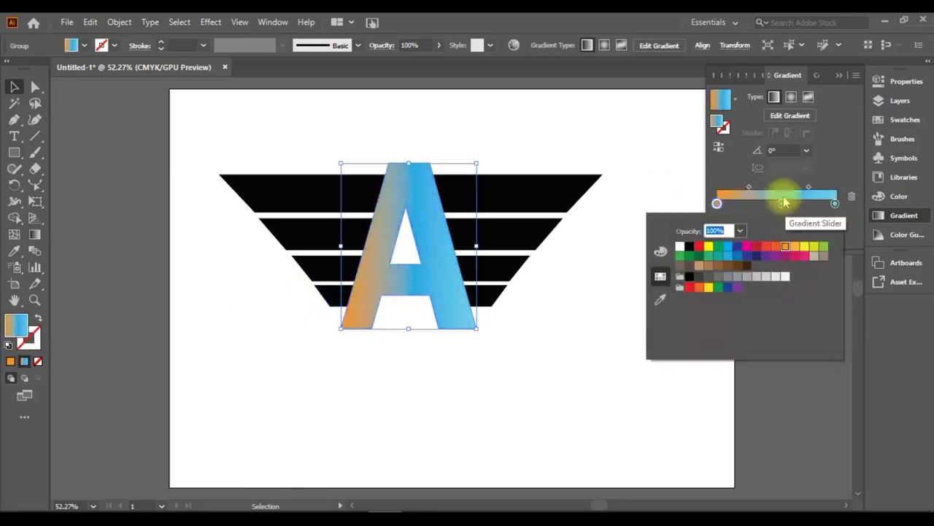
drag(717, 203, 836, 203)
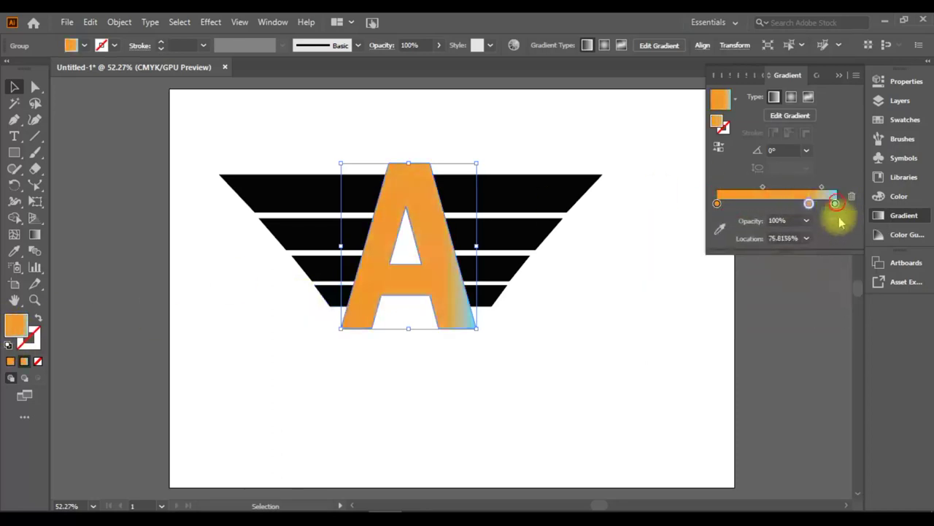
double_click(774, 204)
click(803, 246)
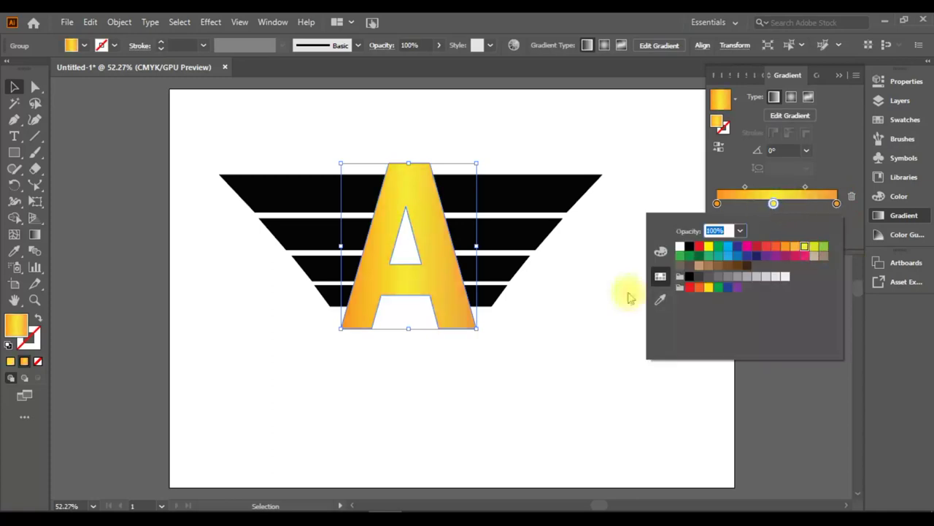
Apply the gradient to all stripe pieces, with a red left stop and a stop at about 49%.
click(165, 273)
click(511, 192)
mouse_move(609, 314)
mouse_down()
mouse_move(334, 282)
mouse_move(289, 237)
mouse_up()
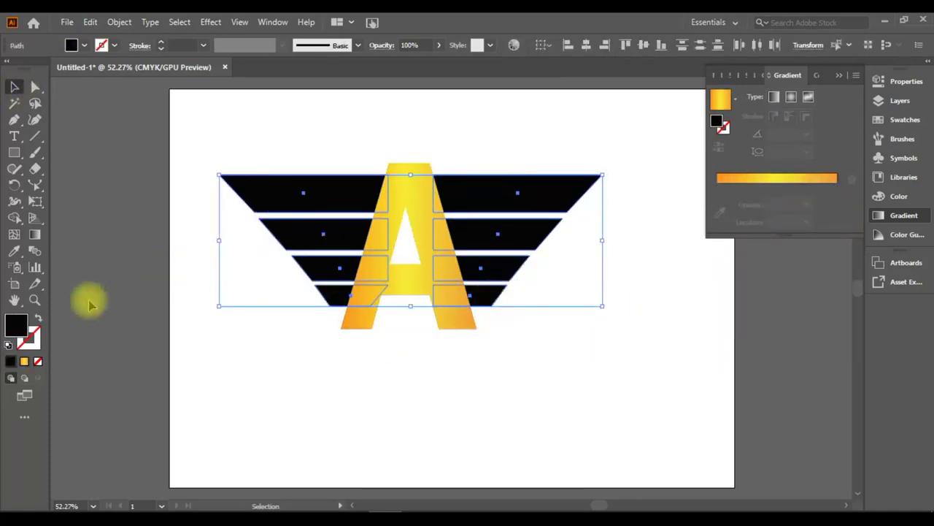
click(24, 361)
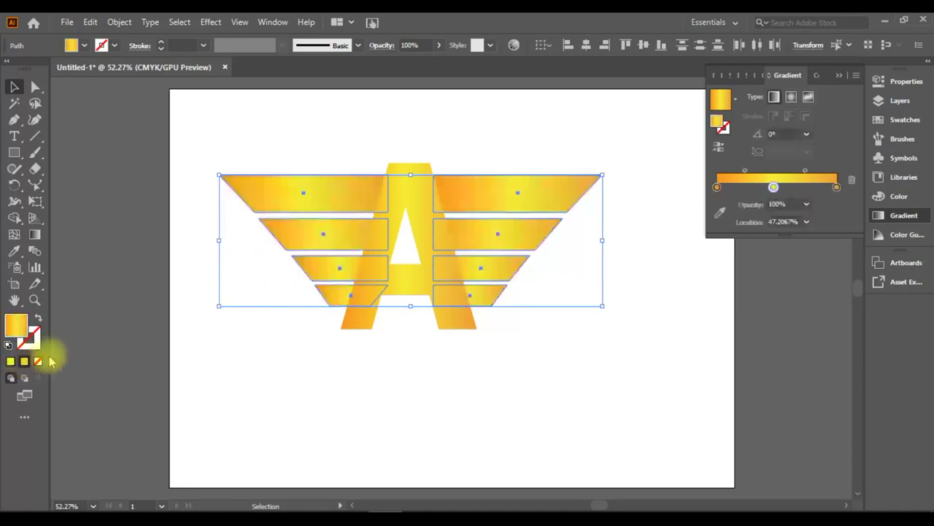
double_click(721, 187)
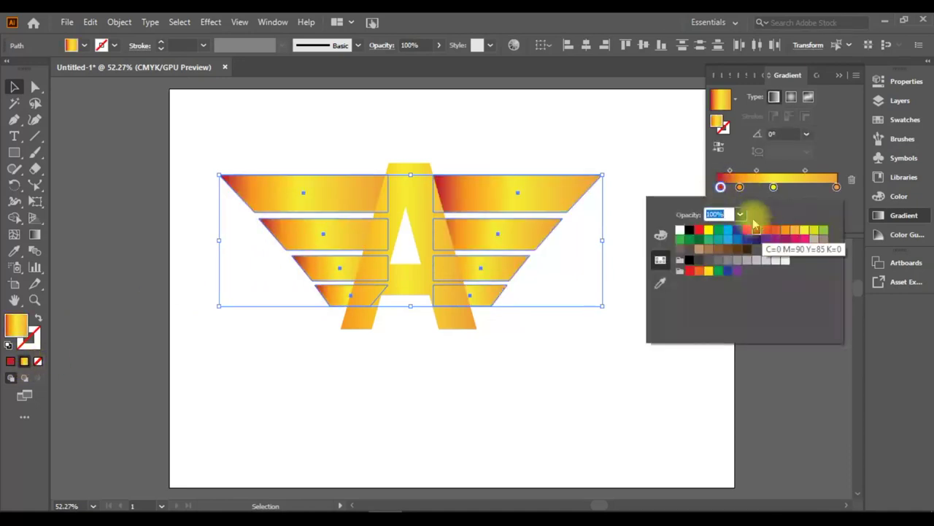
click(764, 235)
drag(822, 188, 777, 188)
Drag gradients vertically down the wing stripes so they fade from yellow to red.
key(g)
drag(281, 158, 298, 235)
drag(224, 154, 234, 303)
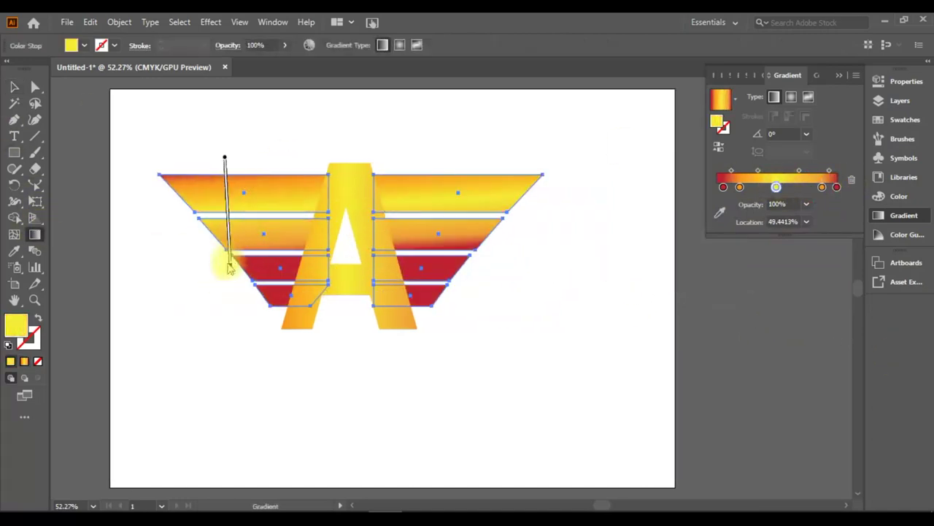
key(v)
Fill the letter A with solid red-orange F24F0F and shift the logo right and down.
click(314, 185)
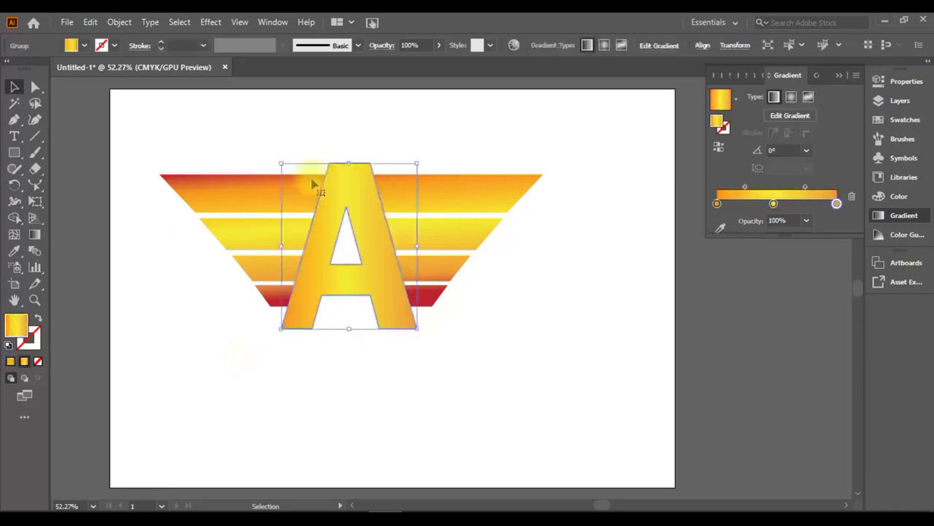
click(11, 361)
click(135, 330)
click(329, 233)
drag(442, 309, 493, 343)
double_click(16, 325)
drag(282, 201, 277, 125)
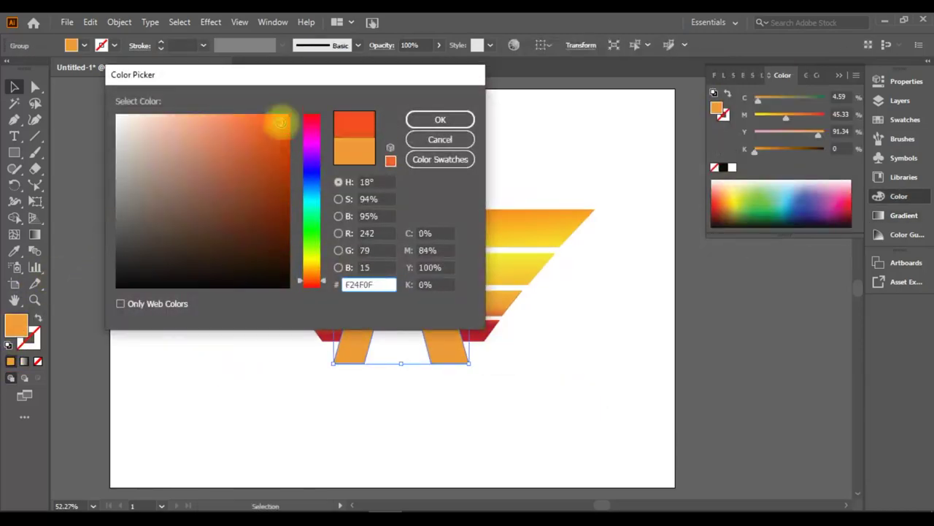
click(441, 119)
Select everything on the artboard and delete the finished logo.
click(450, 371)
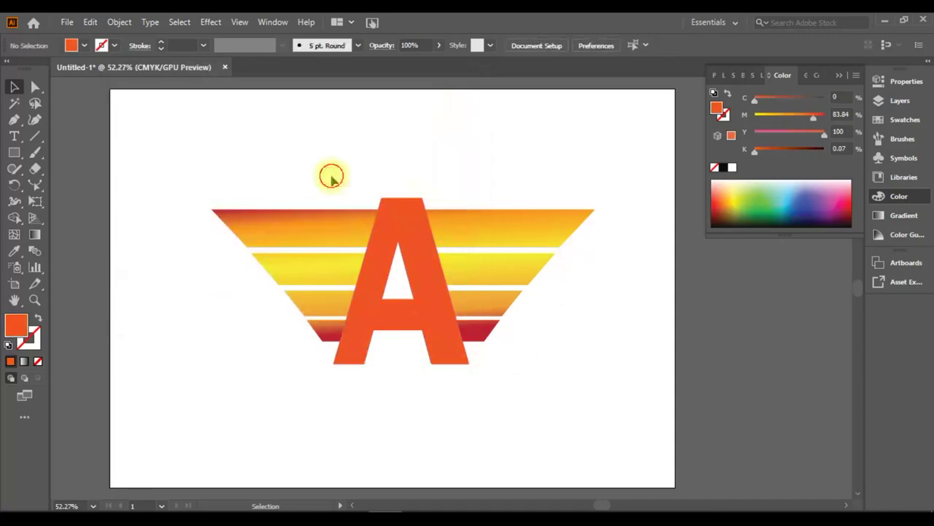
key(ctrl+a)
key(Delete)
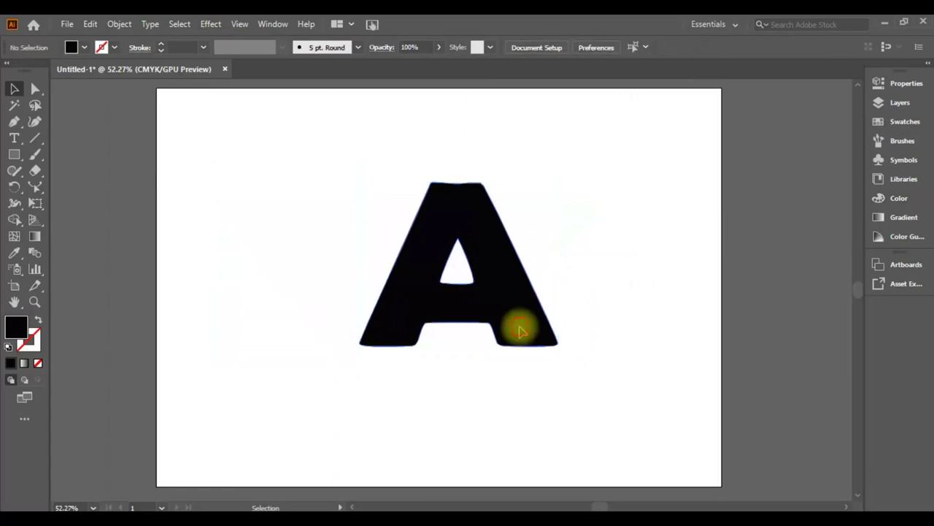
Enlarge the black A and place an enlarged bird symbol over it.
drag(559, 148, 563, 177)
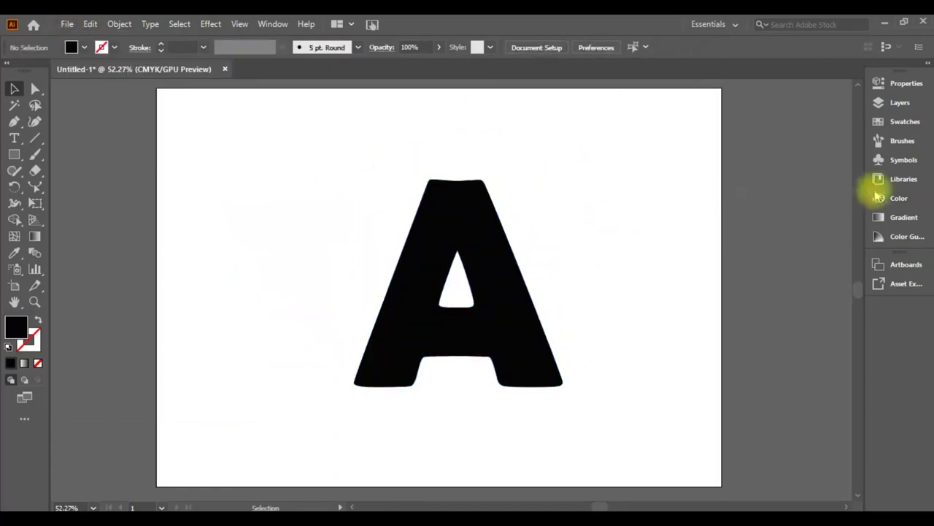
click(880, 159)
mouse_move(730, 124)
mouse_down()
mouse_move(298, 214)
mouse_move(325, 290)
mouse_up()
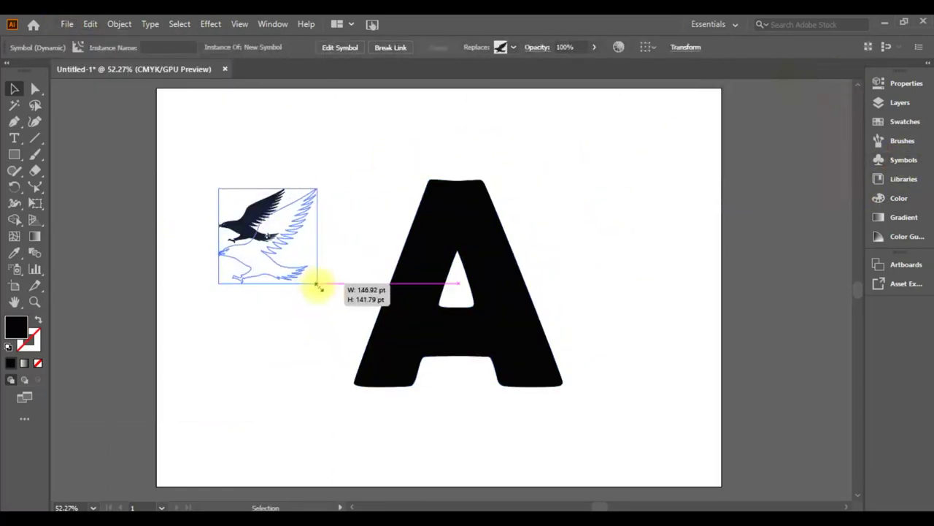
mouse_move(263, 272)
mouse_down()
mouse_move(462, 232)
mouse_move(468, 223)
mouse_up()
Expand the bird symbol into paths and merge it with the A.
key(ctrl+a)
click(14, 219)
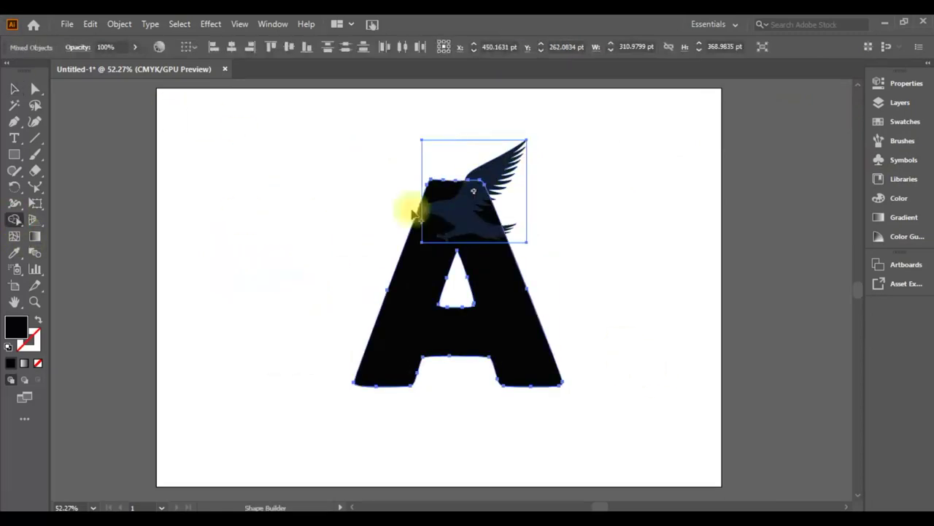
click(13, 89)
click(494, 161)
click(119, 24)
click(175, 177)
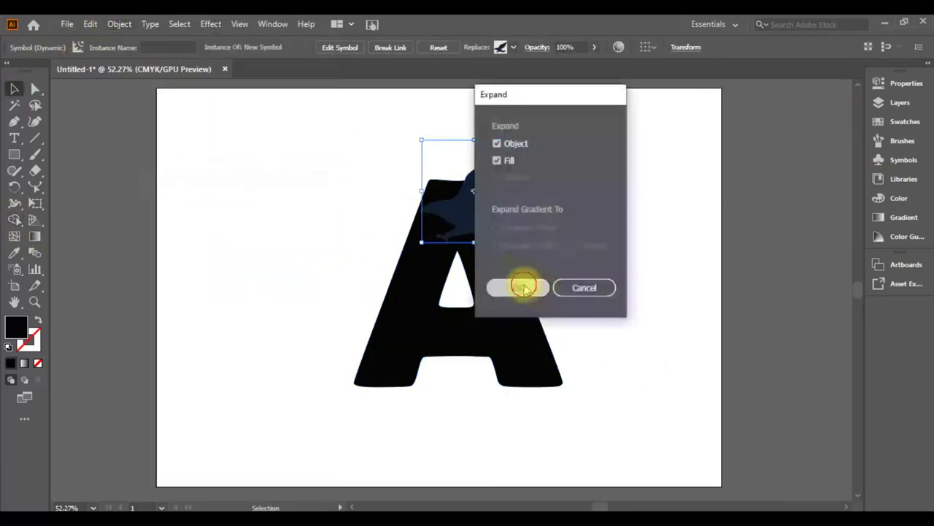
click(521, 285)
drag(329, 152, 581, 392)
click(15, 219)
Nudge the bird left, then undo the merge with the A.
click(443, 215)
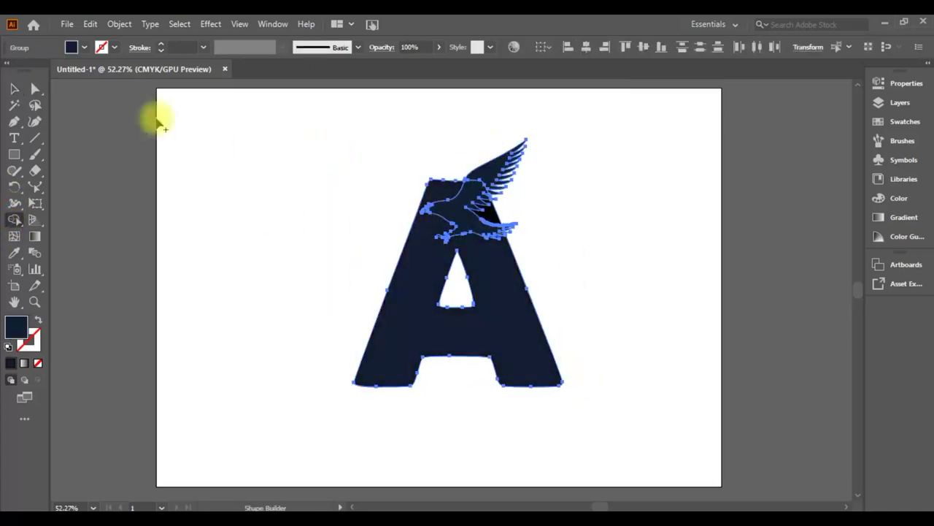
key(v)
click(699, 207)
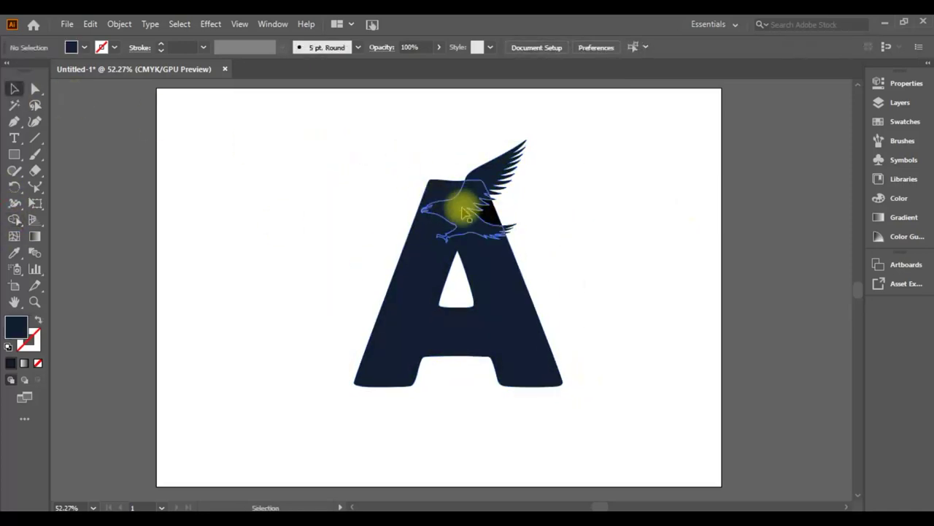
click(471, 205)
key(Left)
key(ctrl+z)
key(ctrl+z)
Enlarge the bird and position it over the lower right part of the A.
click(619, 188)
click(475, 210)
drag(522, 140, 558, 104)
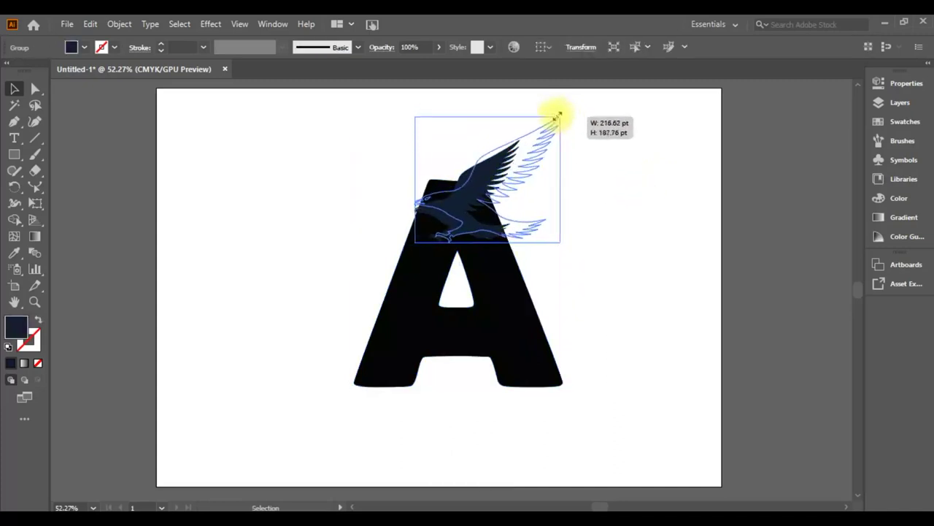
key(Down)
drag(536, 148, 442, 325)
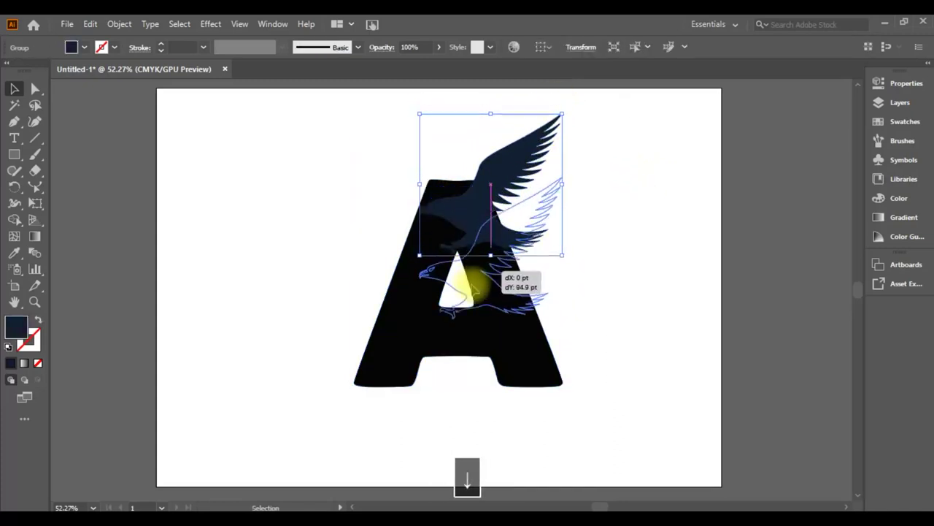
drag(443, 326, 444, 328)
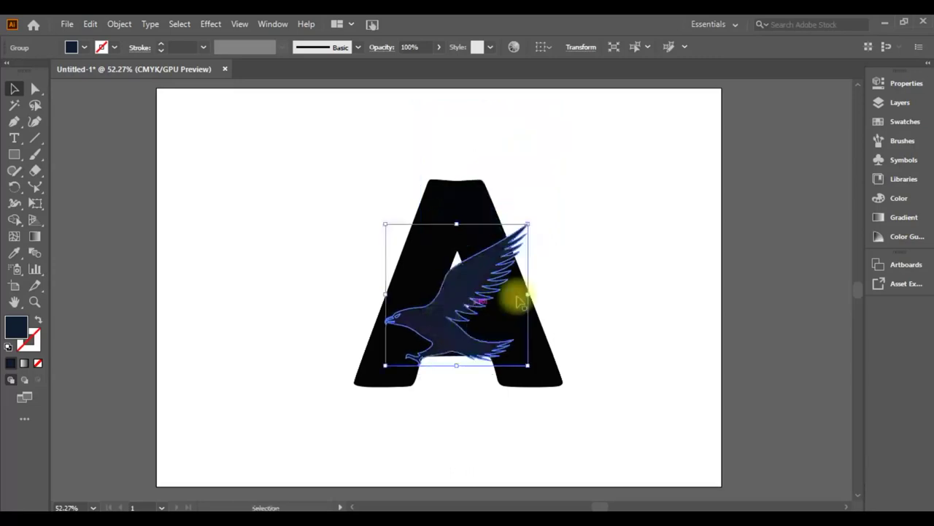
drag(468, 282, 508, 283)
click(644, 235)
key(ctrl+z)
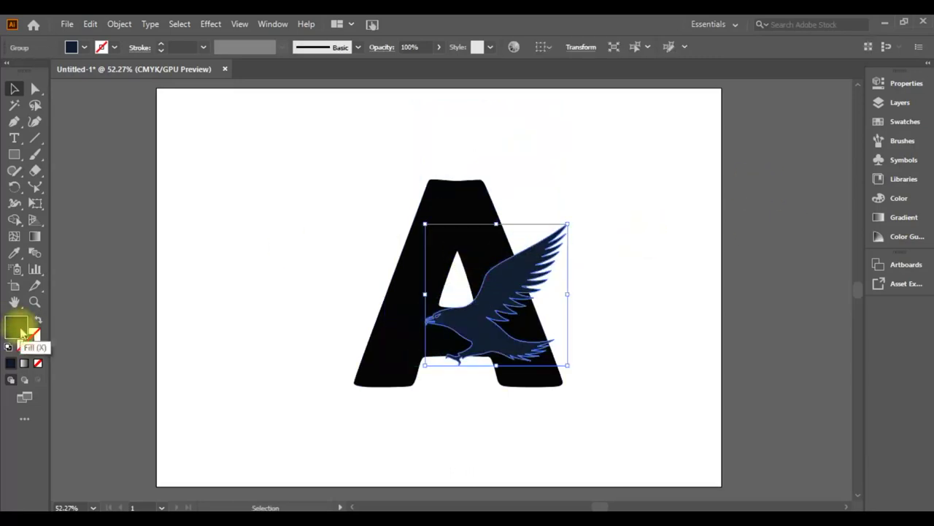
Fill the eagle with a gradient running from orange to a yellow middle.
click(904, 217)
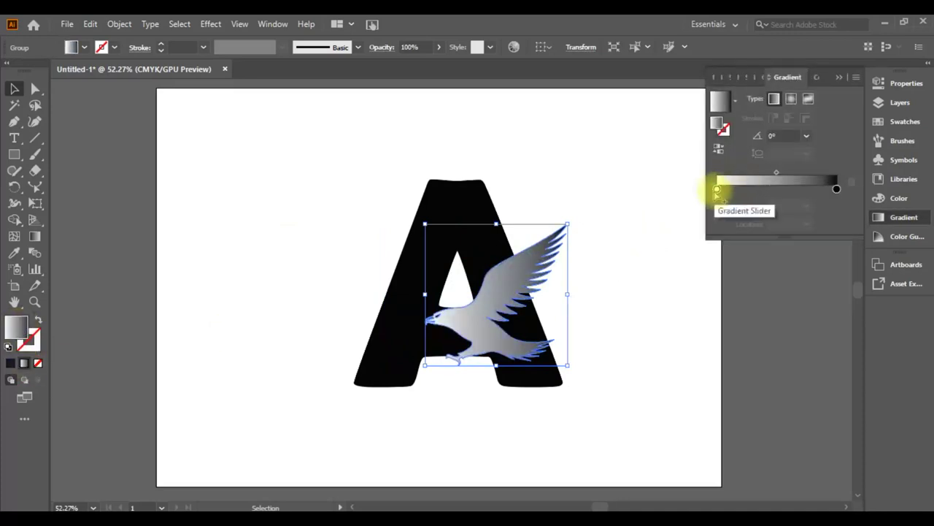
double_click(717, 190)
click(709, 255)
drag(717, 189, 837, 189)
double_click(777, 189)
click(700, 255)
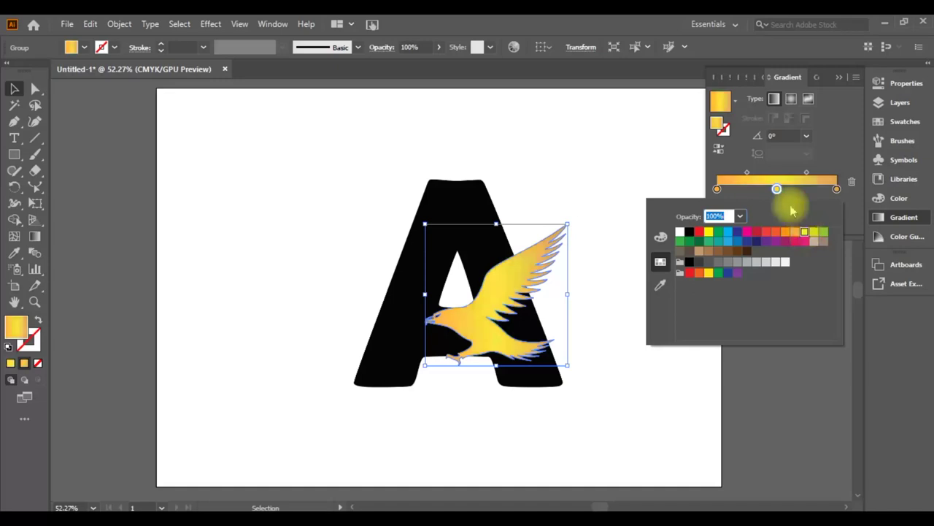
click(627, 170)
Set up a Stylize drop shadow on the eagle: 47% opacity, 3 pt offset, 5 pt blur.
click(482, 228)
click(617, 207)
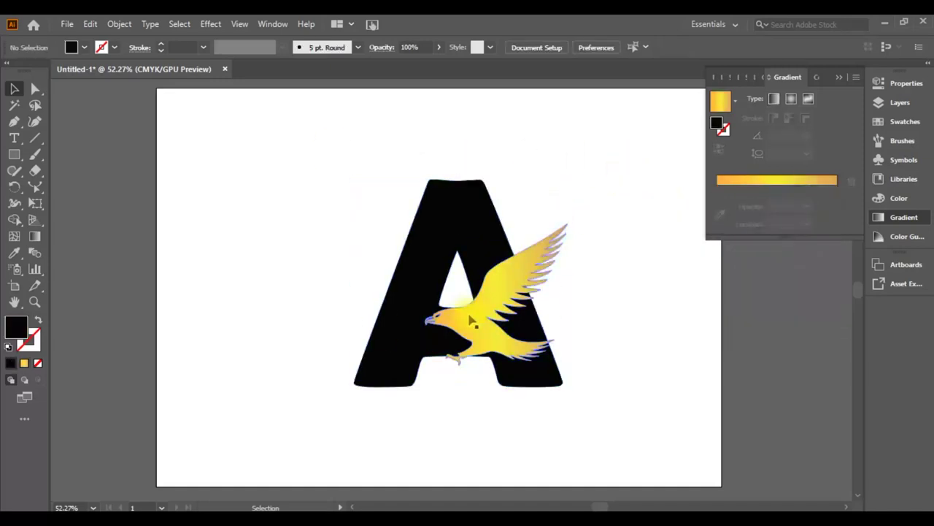
click(468, 317)
click(210, 24)
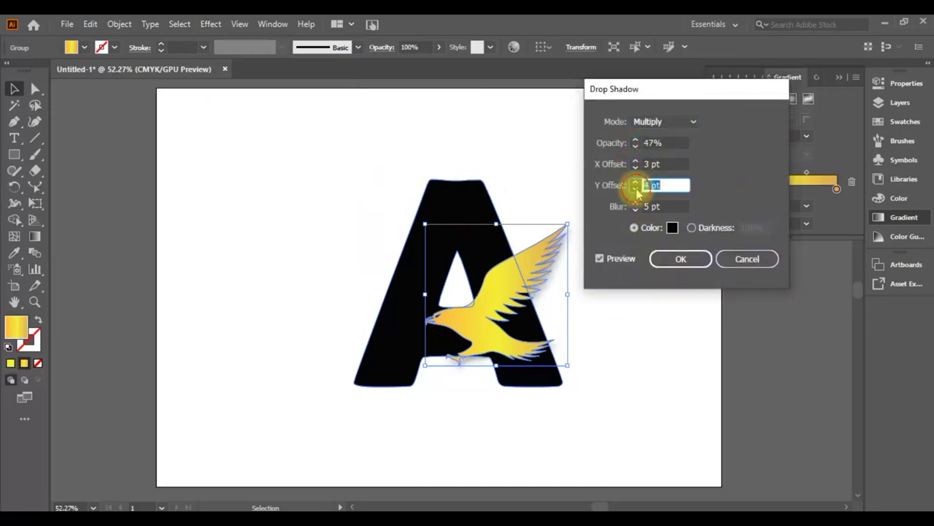
click(680, 259)
Fill the letter A with solid red.
click(380, 343)
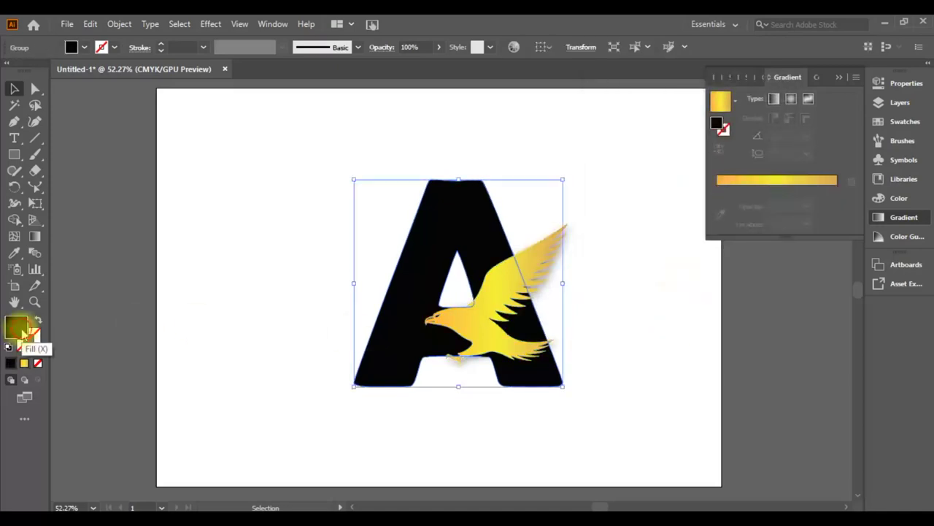
double_click(18, 329)
click(471, 121)
click(657, 263)
click(453, 307)
Give the A a red to red-orange gradient, removing the yellow middle stop.
click(719, 180)
double_click(718, 205)
click(761, 246)
double_click(837, 205)
click(752, 251)
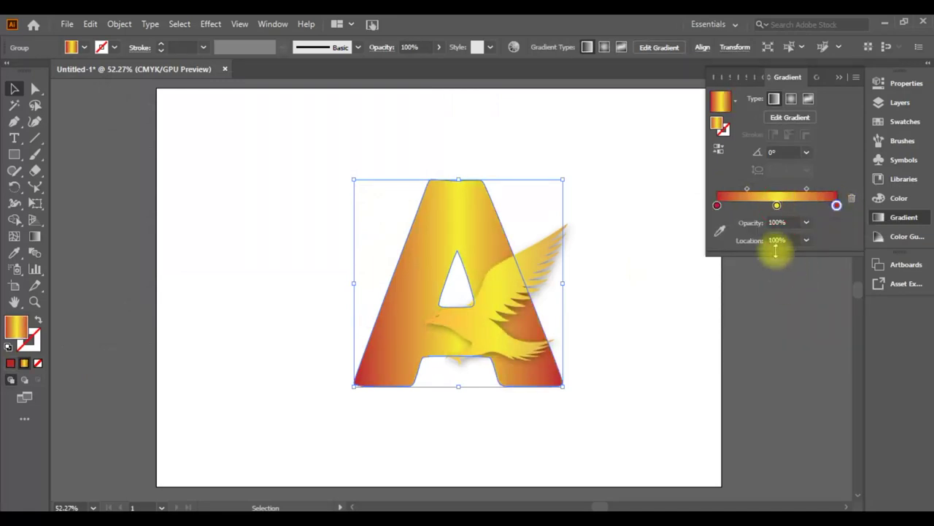
drag(777, 205, 774, 241)
double_click(718, 205)
click(615, 152)
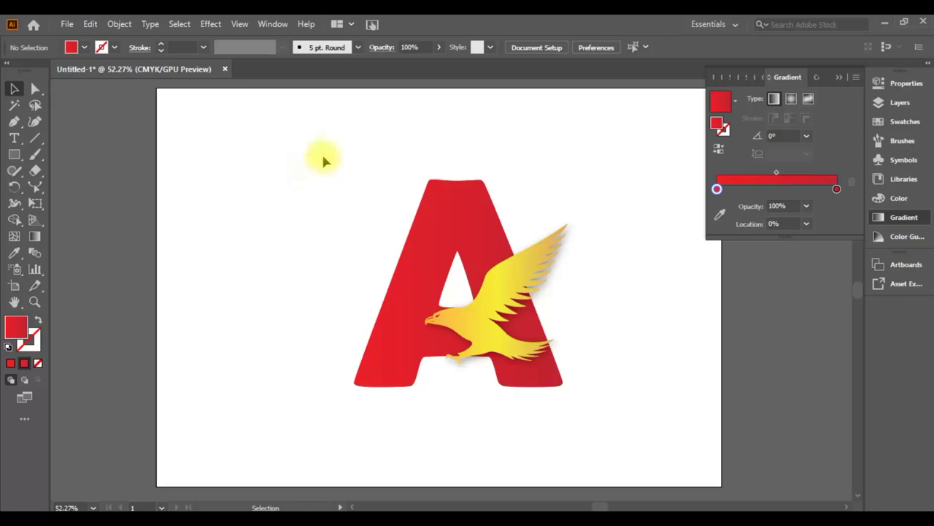
Copy the A-with-eagle logo and place the duplicate to the left of the original.
click(498, 288)
key(ctrl+c)
key(ctrl+v)
drag(499, 288, 280, 289)
click(278, 287)
click(14, 219)
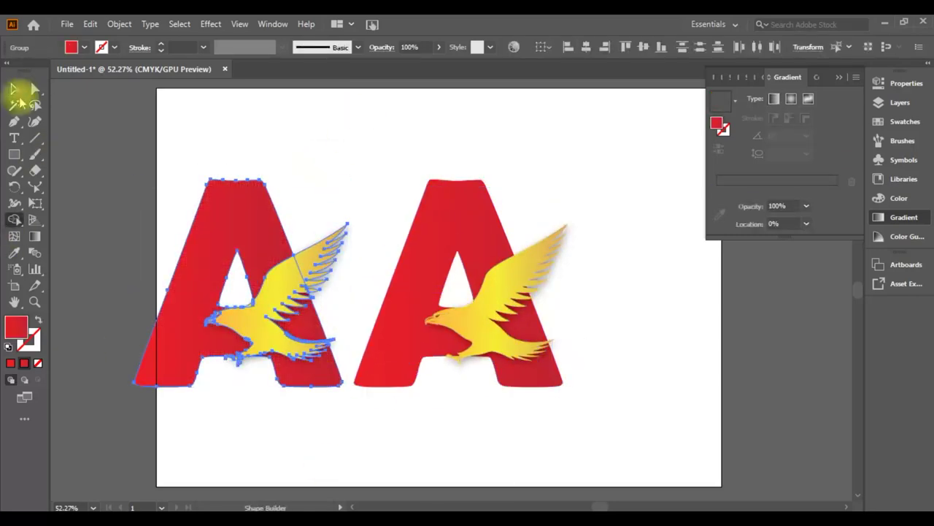
Delete the yellow eagle from the left A, set a solid fill, and select the eagle shape.
click(14, 89)
click(292, 240)
key(Delete)
click(292, 268)
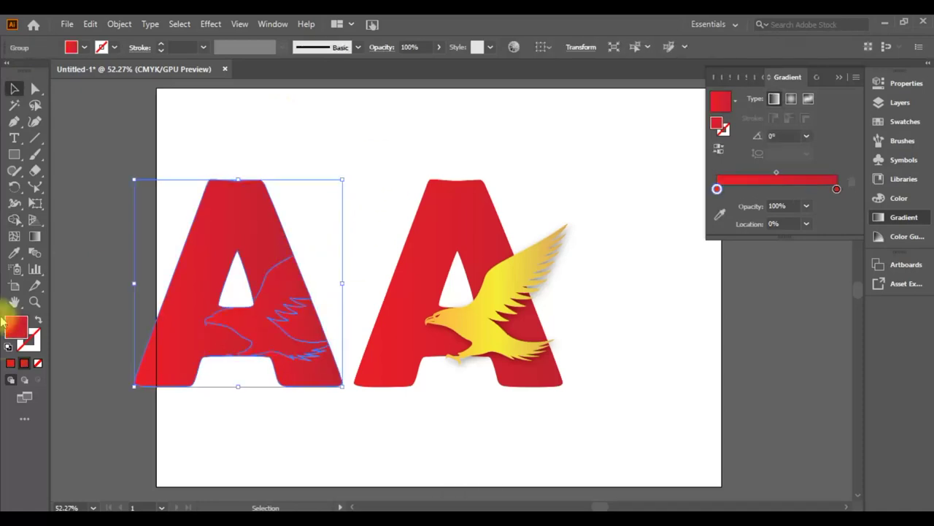
click(10, 363)
click(35, 88)
click(283, 292)
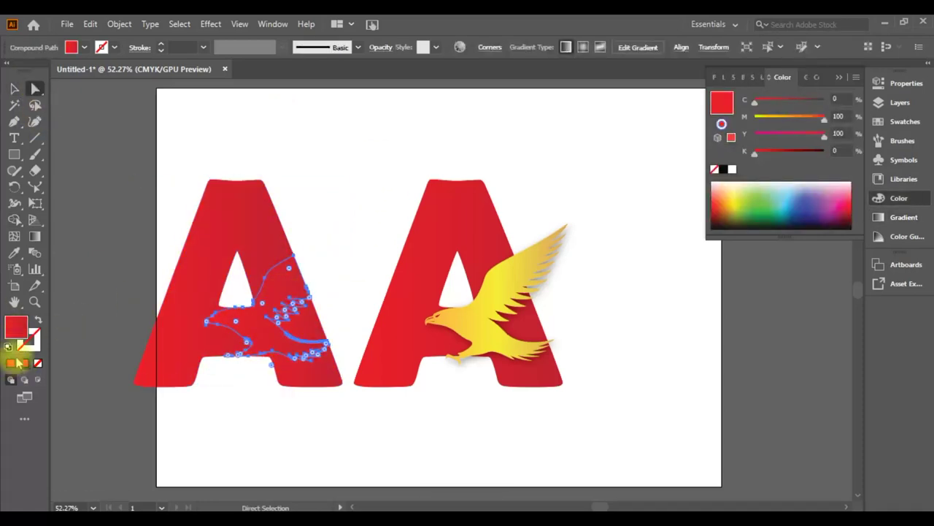
Recolour the left A's eagle dark maroon and move both A logos to the right.
double_click(16, 327)
click(286, 173)
key(Return)
click(373, 169)
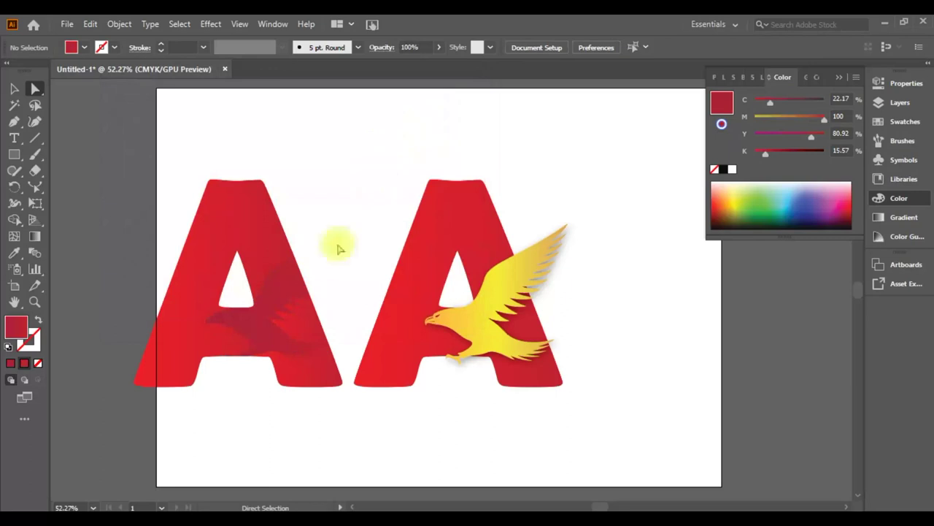
click(283, 306)
double_click(16, 327)
click(285, 226)
click(440, 119)
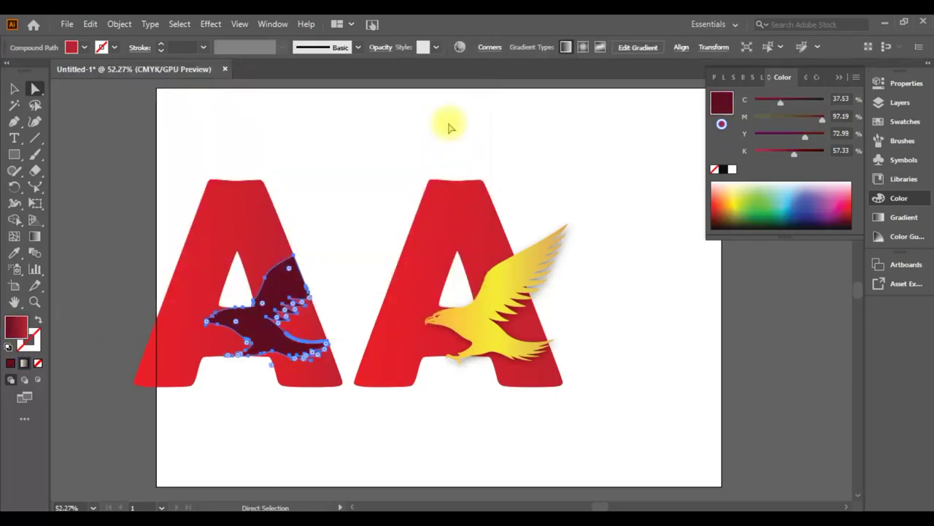
click(386, 158)
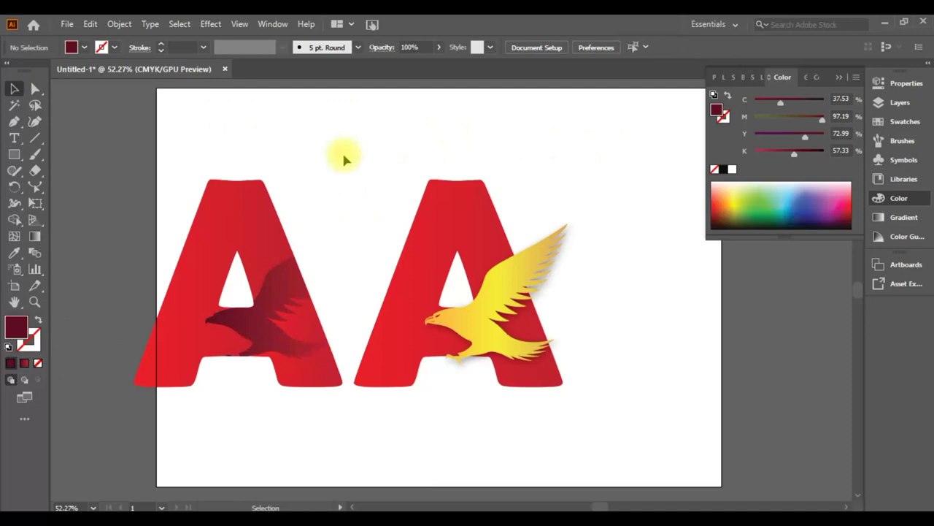
drag(429, 218, 517, 210)
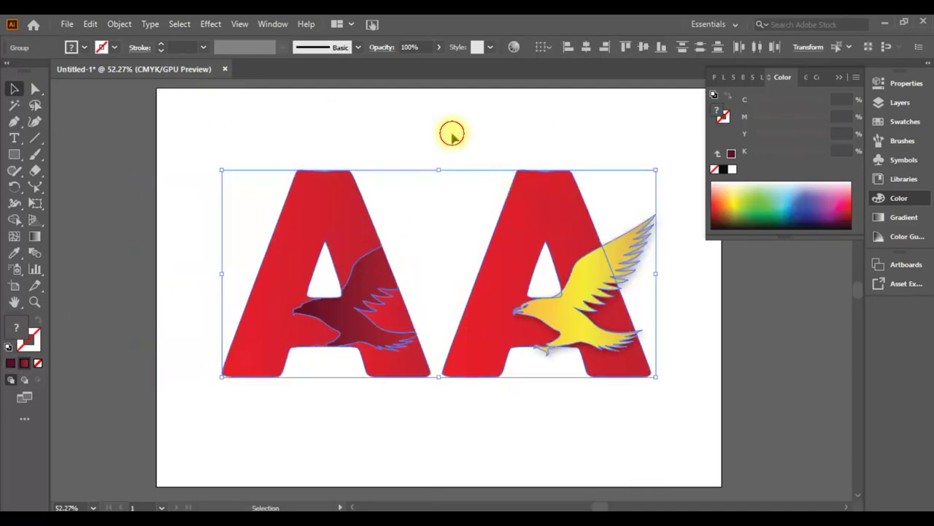
click(452, 134)
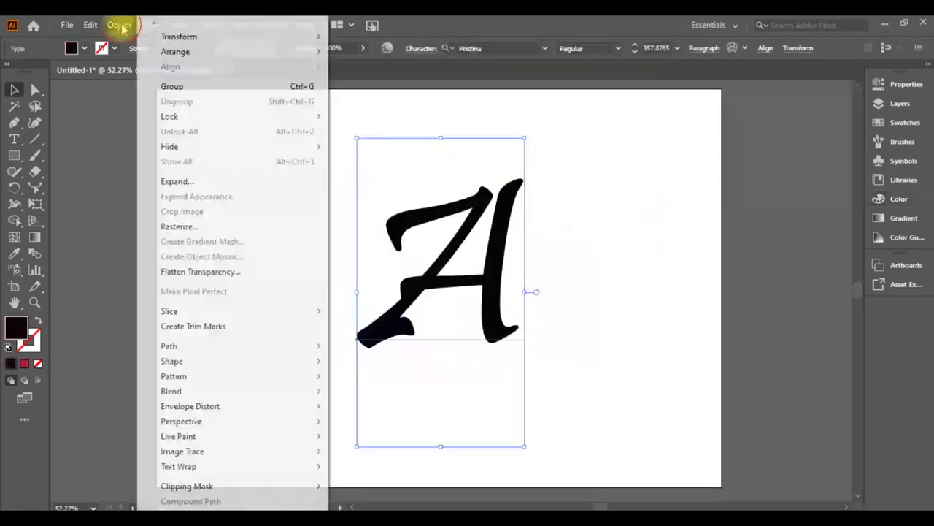
Expand the script A into outlines.
click(221, 183)
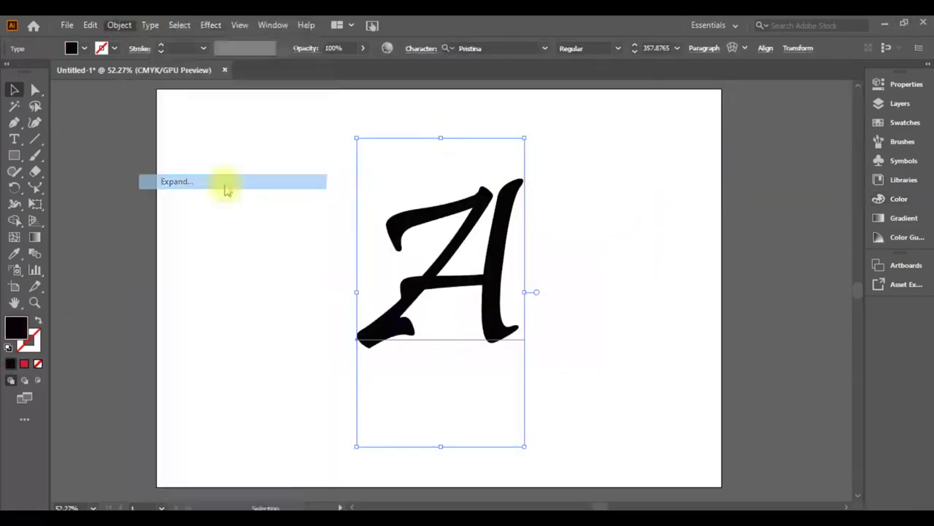
click(521, 288)
click(357, 230)
Place an eagle symbol from the Symbols library and expand it into paths.
click(904, 161)
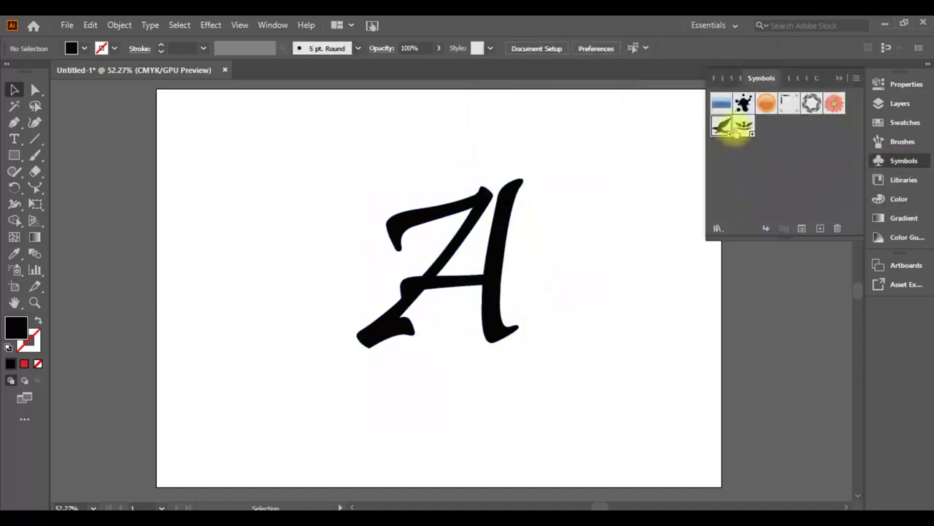
mouse_move(582, 203)
mouse_down()
mouse_move(569, 222)
mouse_move(509, 172)
mouse_up()
click(839, 77)
click(598, 202)
click(492, 183)
click(119, 25)
click(177, 181)
click(517, 287)
Enlarge the eagle to about 189 × 134 pt and perch it on top of the A.
click(217, 133)
click(487, 188)
drag(535, 148, 606, 117)
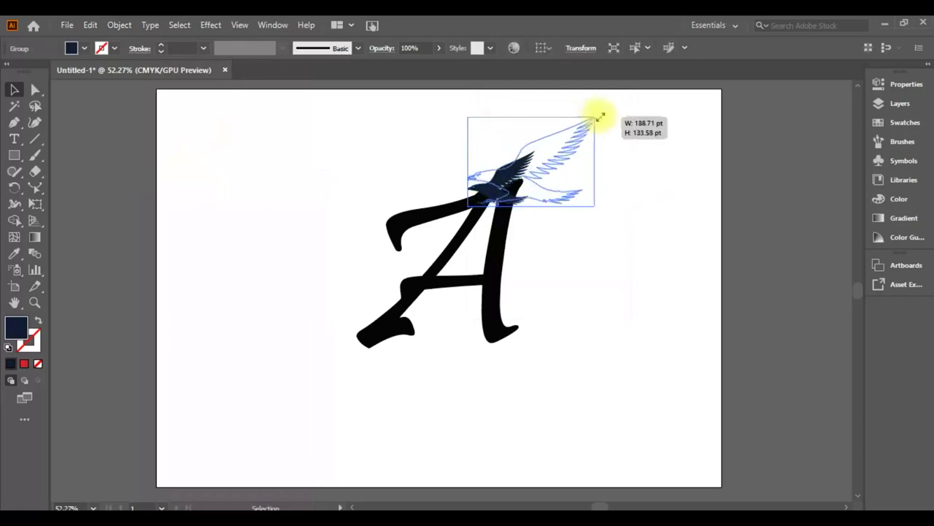
drag(524, 181, 513, 192)
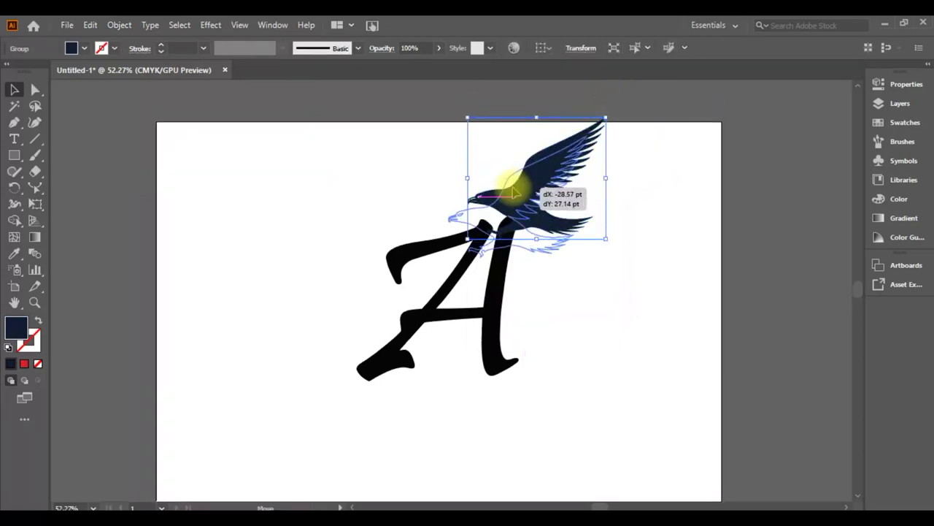
drag(513, 192, 543, 169)
key(Down)
key(Up)
key(Down)
click(560, 236)
key(ctrl+z)
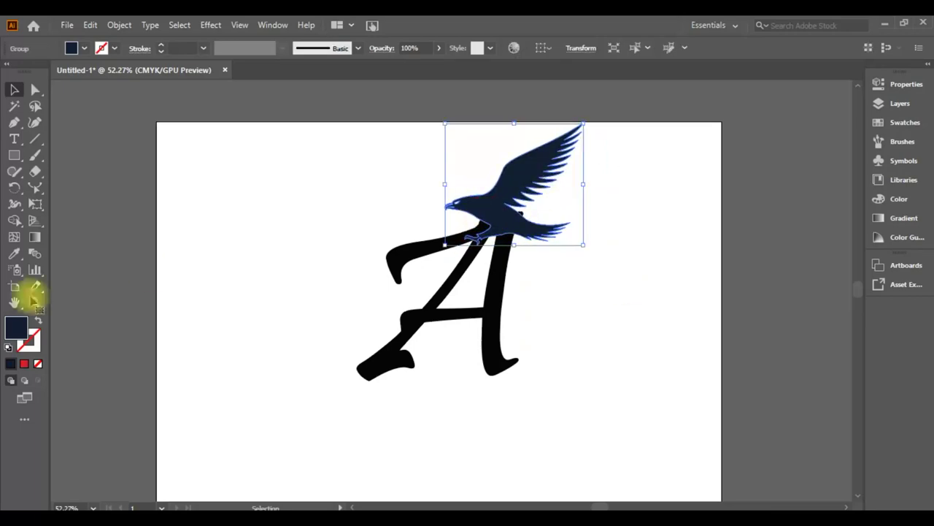
Give the eagle a red gradient, fill the A darker red, and move the logo left.
click(24, 365)
click(240, 261)
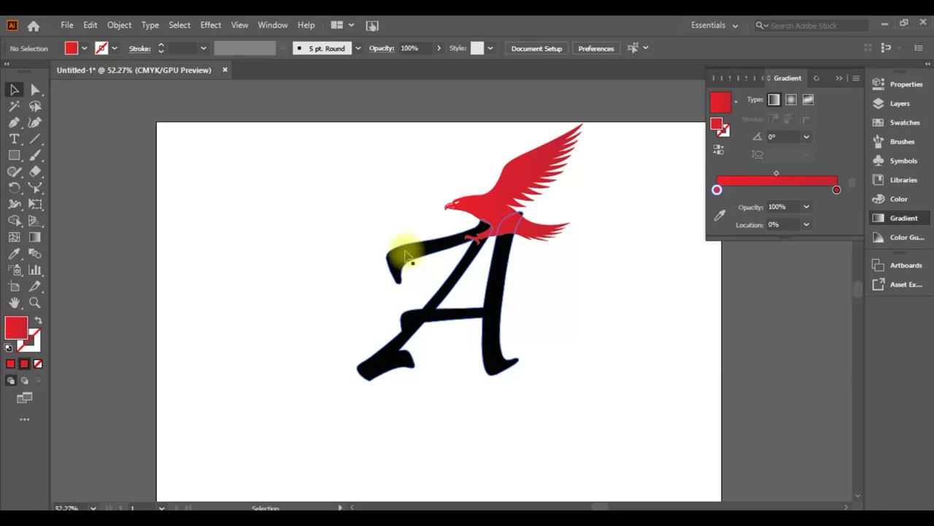
drag(629, 330, 73, 352)
click(28, 365)
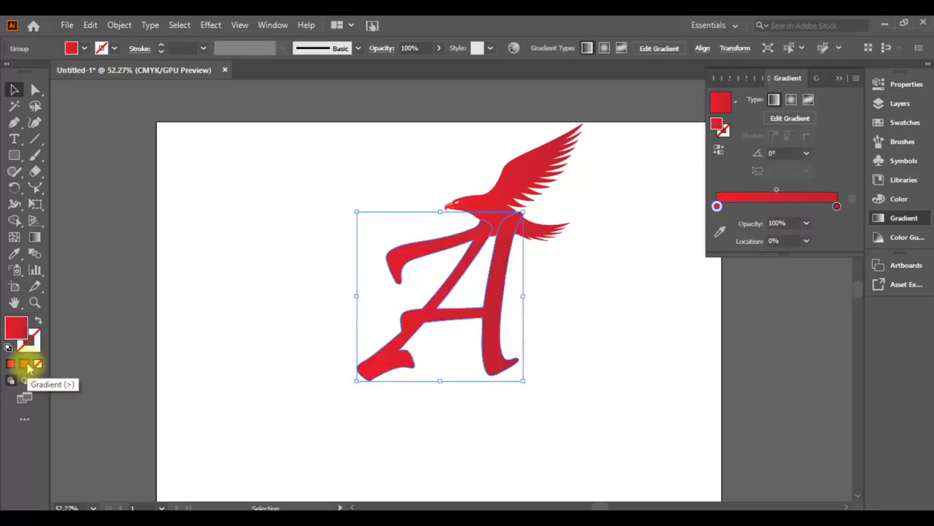
double_click(18, 330)
click(283, 180)
click(459, 123)
click(638, 287)
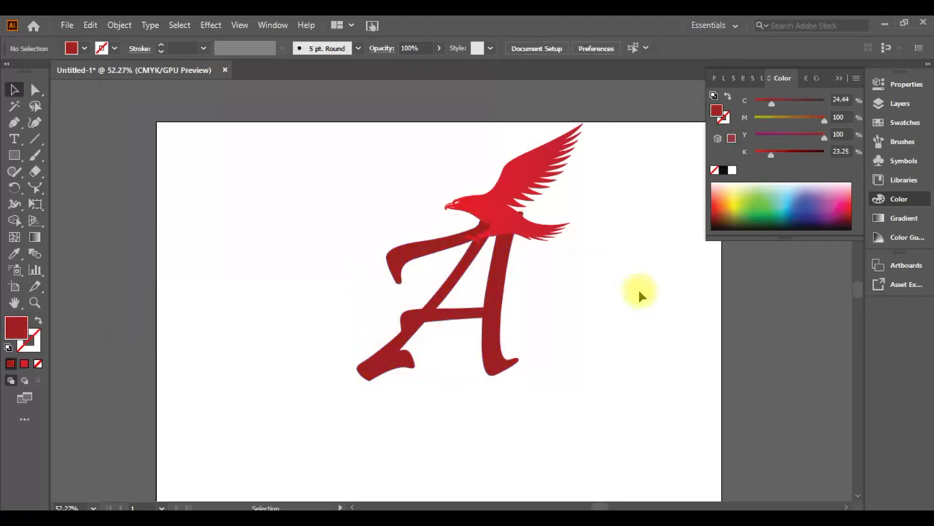
mouse_move(323, 241)
mouse_down()
mouse_move(537, 330)
mouse_move(316, 341)
mouse_up()
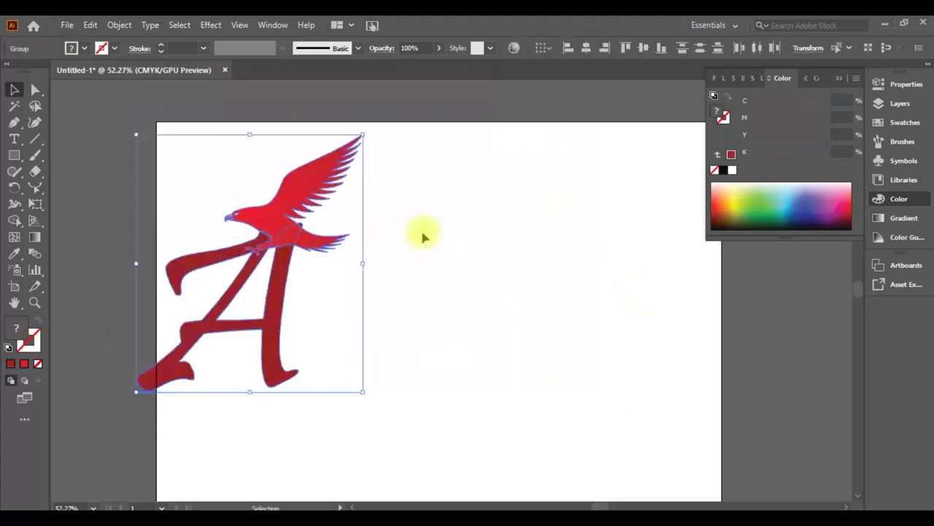
Delete the red A and eagle from the artboard.
click(450, 241)
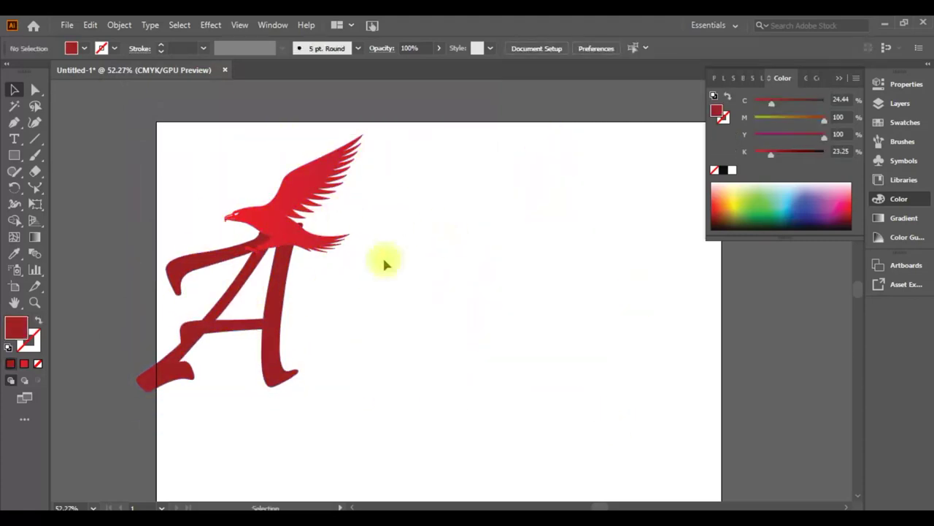
drag(159, 189, 321, 285)
key(Delete)
Draw a tall narrow red bar and slant its top to the right.
click(14, 155)
mouse_move(317, 218)
mouse_down()
mouse_move(410, 296)
mouse_move(334, 372)
mouse_up()
click(35, 90)
mouse_move(273, 180)
mouse_down()
mouse_move(377, 225)
mouse_move(453, 210)
mouse_up()
Duplicate the slanted bar in place and move the copy beside the original.
click(406, 261)
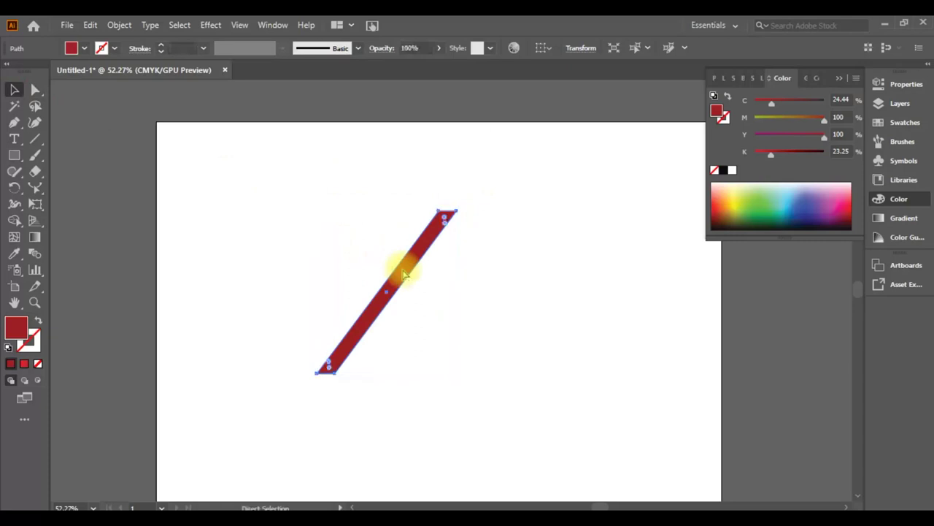
key(ctrl+c)
key(ctrl+shift+v)
mouse_move(407, 260)
mouse_down()
mouse_move(470, 271)
mouse_move(431, 266)
mouse_move(443, 250)
mouse_up()
Duplicate the stripe pair, reflect it into a pointed A, and shift it right.
key(ctrl+c)
key(ctrl+shift+v)
click(119, 25)
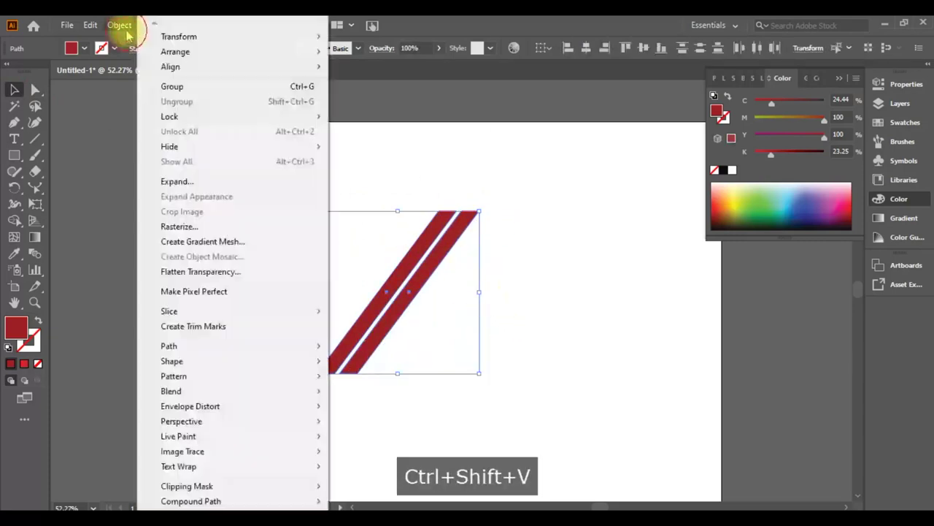
click(370, 86)
click(472, 357)
drag(471, 331, 521, 342)
click(633, 263)
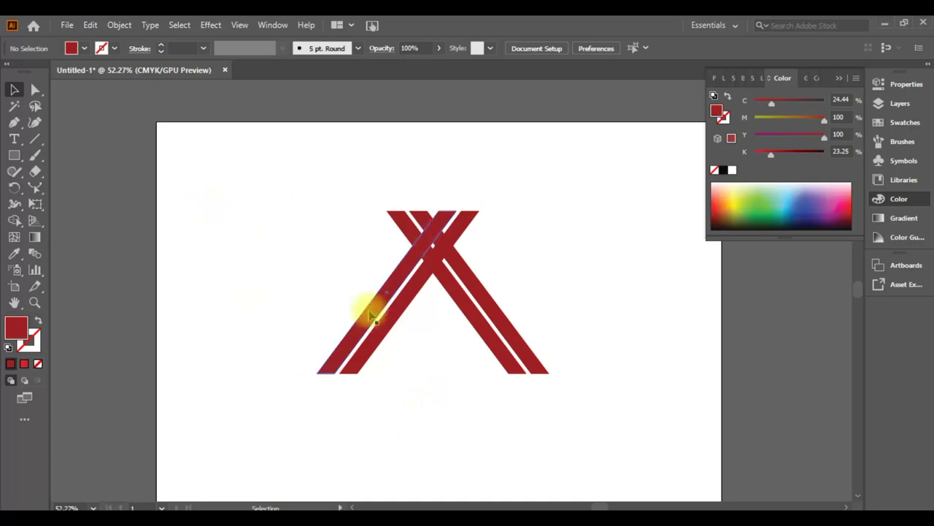
click(444, 257)
Duplicate a stripe and rotate it horizontal across the A as a crossbar.
key(ctrl+c)
key(ctrl+shift+v)
key(v)
mouse_move(531, 210)
mouse_down()
mouse_move(417, 222)
mouse_move(455, 233)
mouse_up()
drag(491, 302, 506, 328)
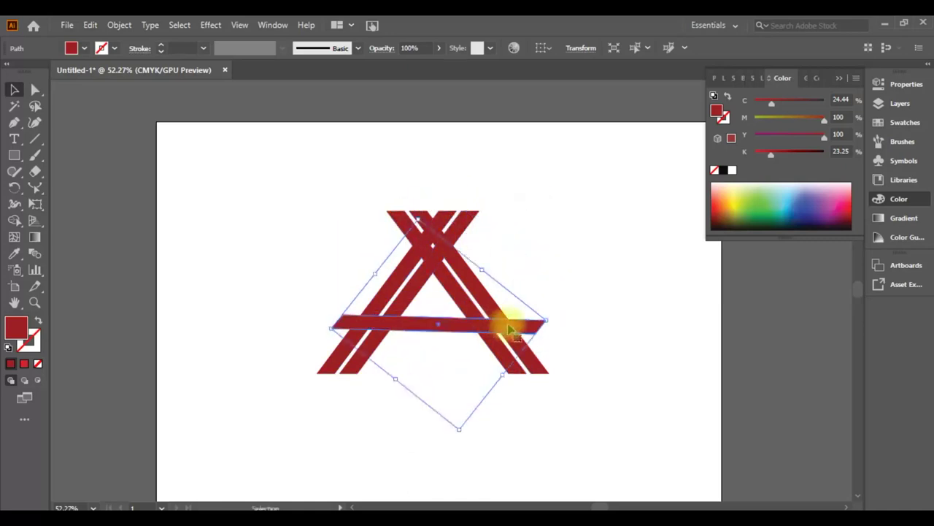
click(577, 271)
Give the diagonal stripes a red gradient fill and send the right stripes backward.
click(397, 269)
click(457, 296)
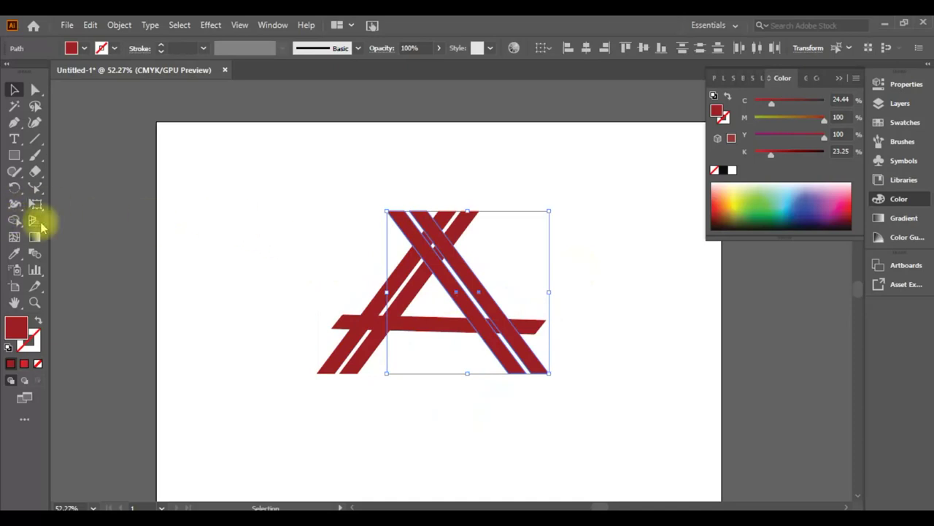
click(24, 363)
click(358, 292)
click(468, 301)
right_click(468, 299)
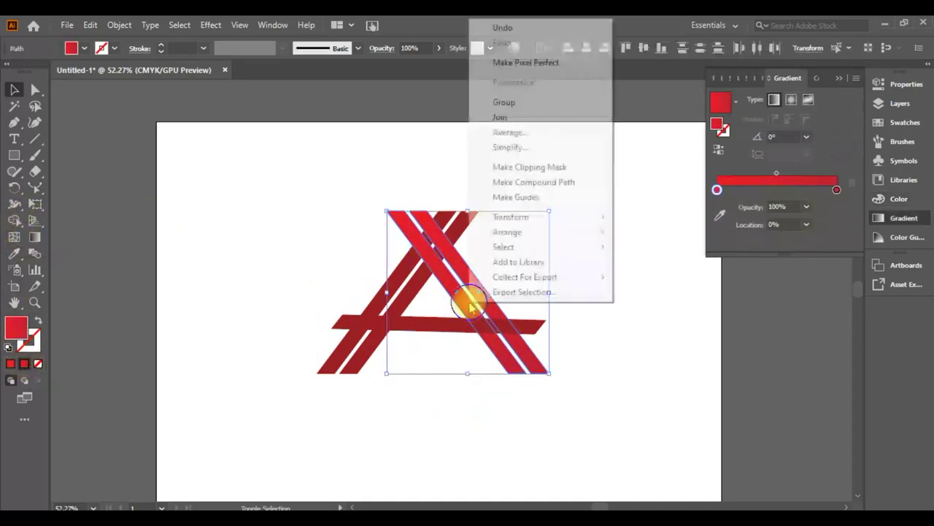
click(657, 232)
click(653, 251)
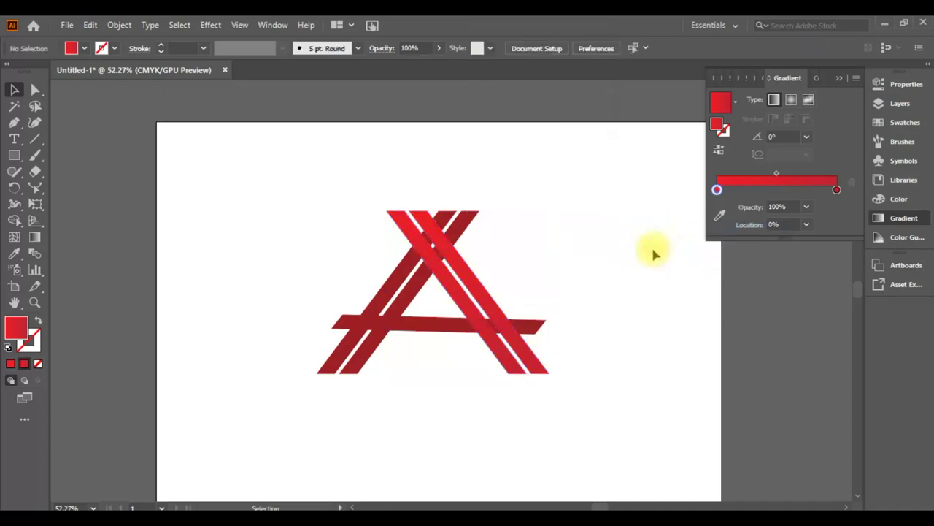
click(381, 299)
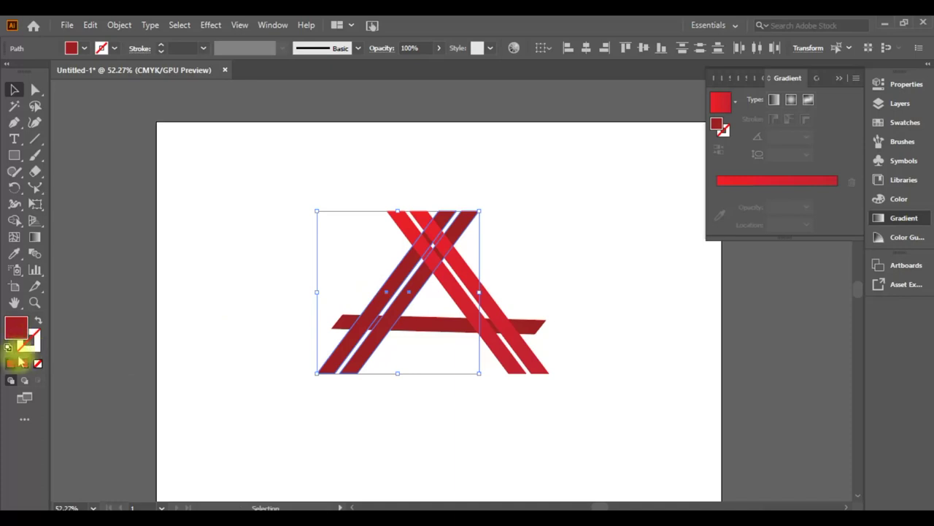
click(436, 324)
Color the horizontal crossbar a lighter pink in the Color Picker.
click(24, 365)
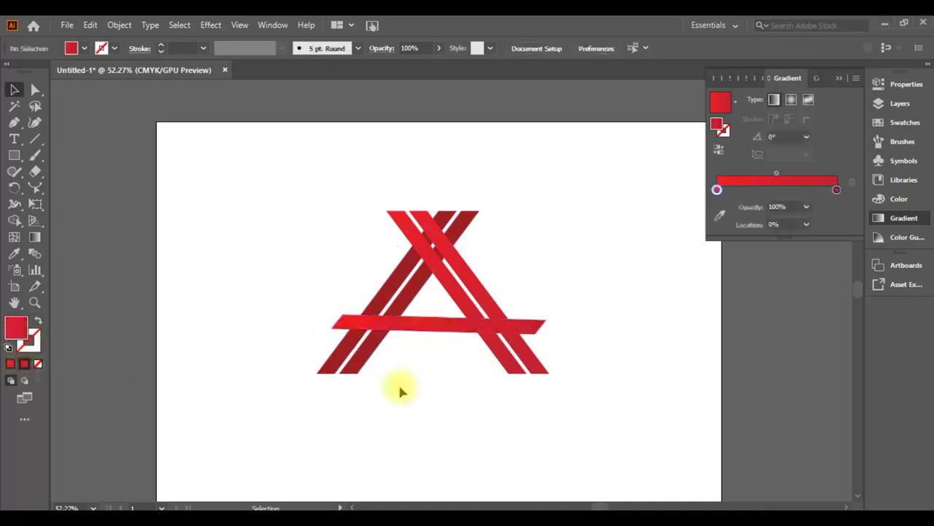
click(445, 323)
double_click(16, 327)
drag(267, 131, 233, 109)
click(441, 122)
click(605, 205)
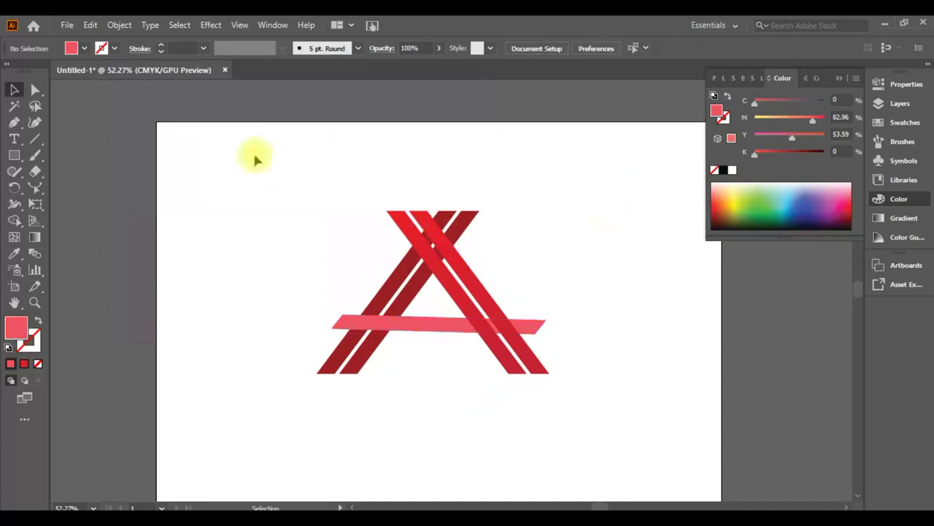
drag(255, 159, 525, 381)
click(682, 358)
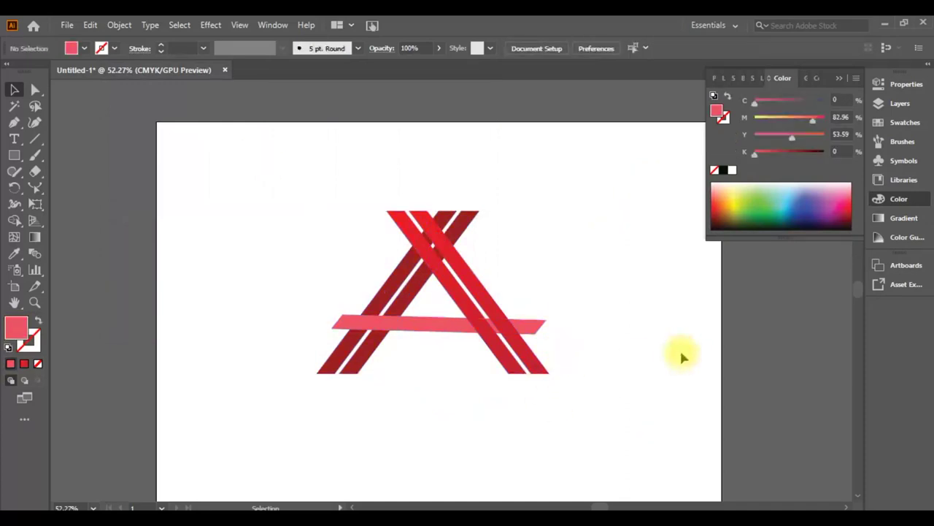